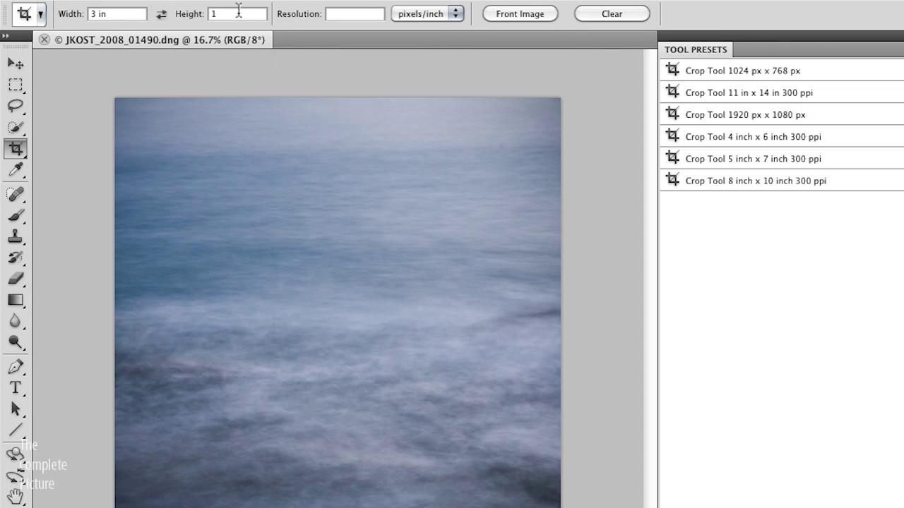
Confirm the 1 in crop height, completing the fixed 3 in by 1 in crop size.
key("Tab")
Show the rulers measured in percent and re-enter 3 as the crop width.
key("ctrl+r")
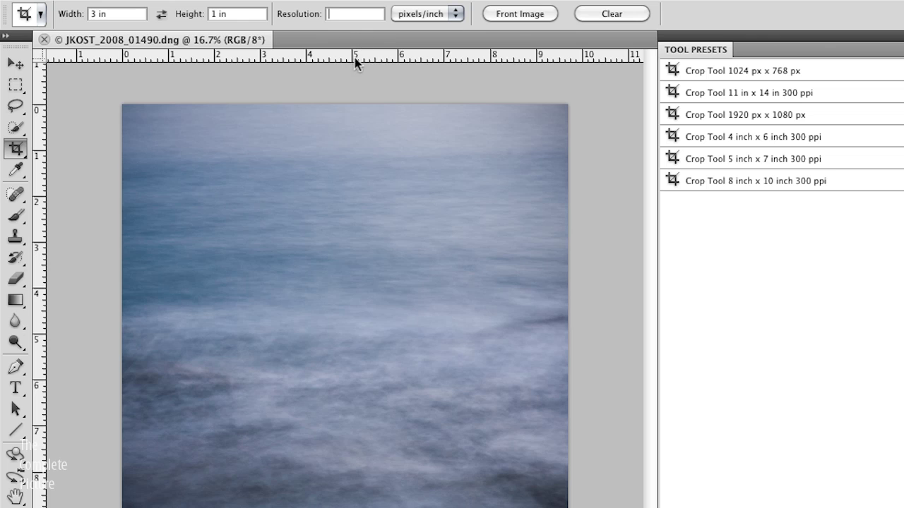
right_click(334, 61)
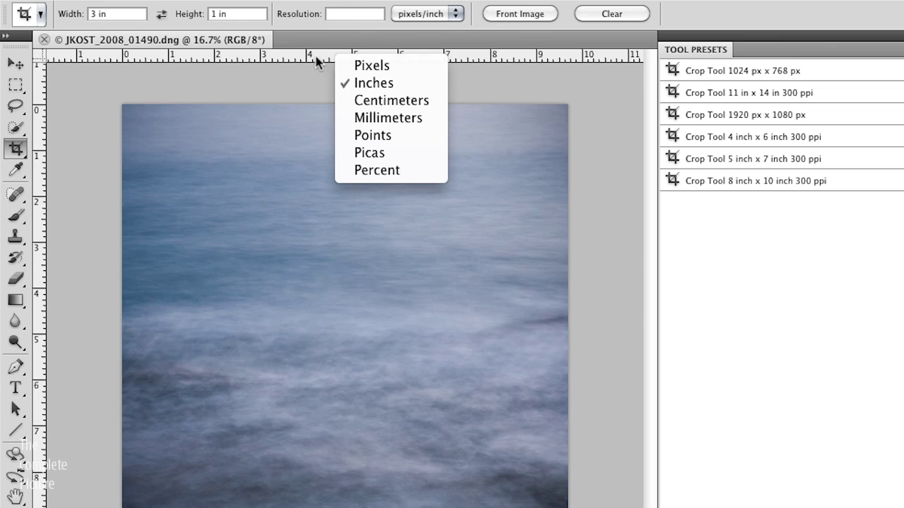
left_click(381, 173)
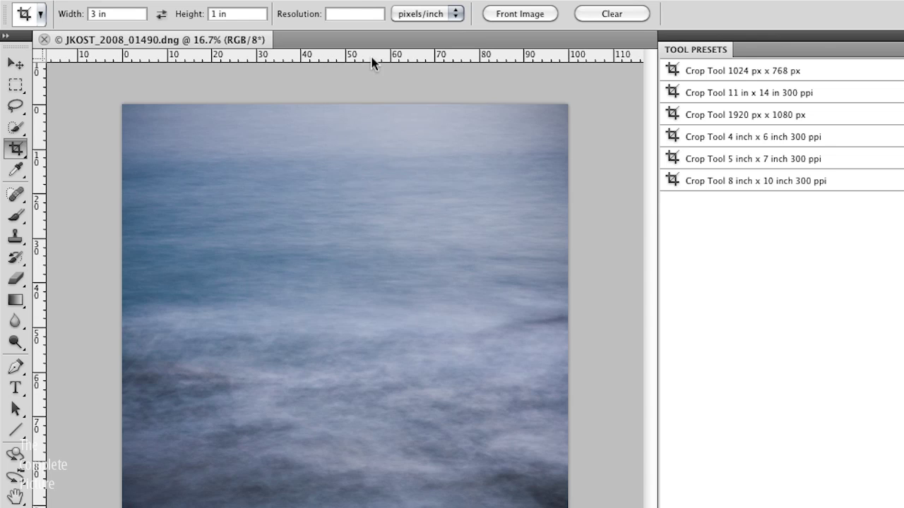
left_click(69, 13)
type("3")
key("Tab")
Switch the rulers back to inches and restore the crop width unit to inches.
right_click(317, 58)
left_click(340, 82)
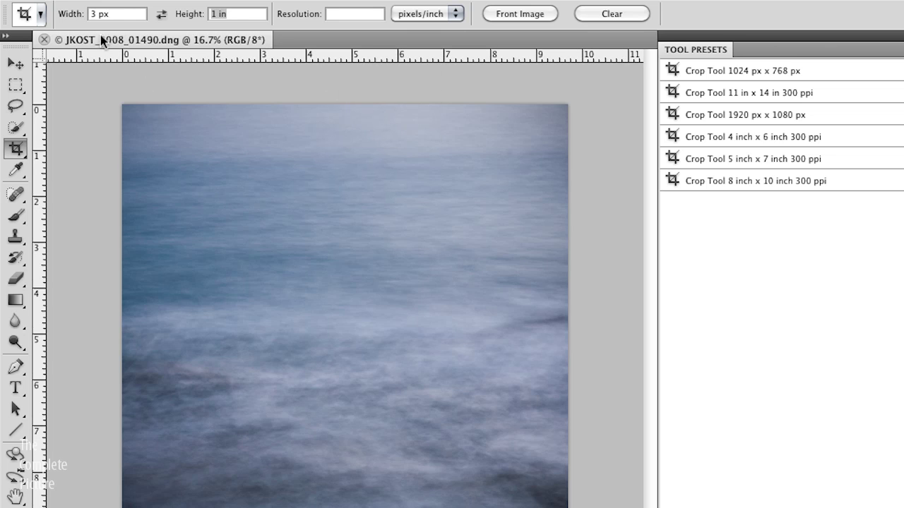
key("BackSpace")
key("BackSpace")
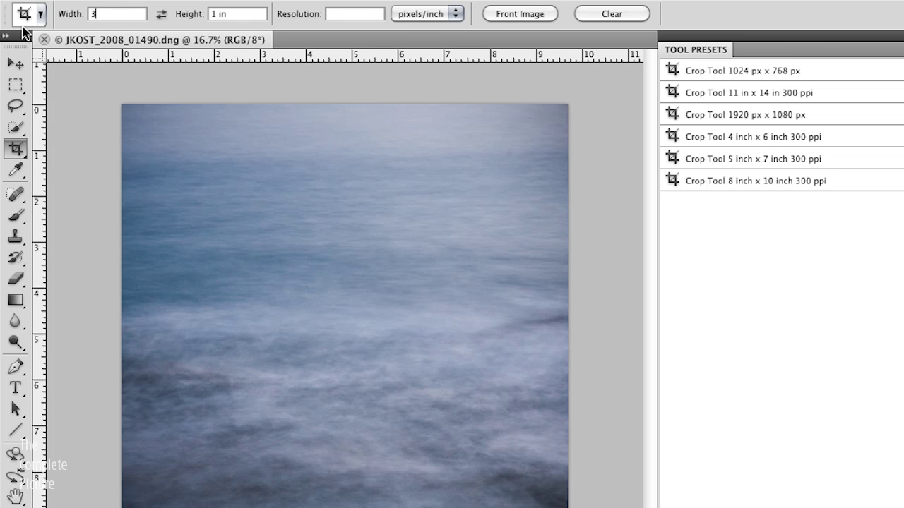
type("in")
key("Tab")
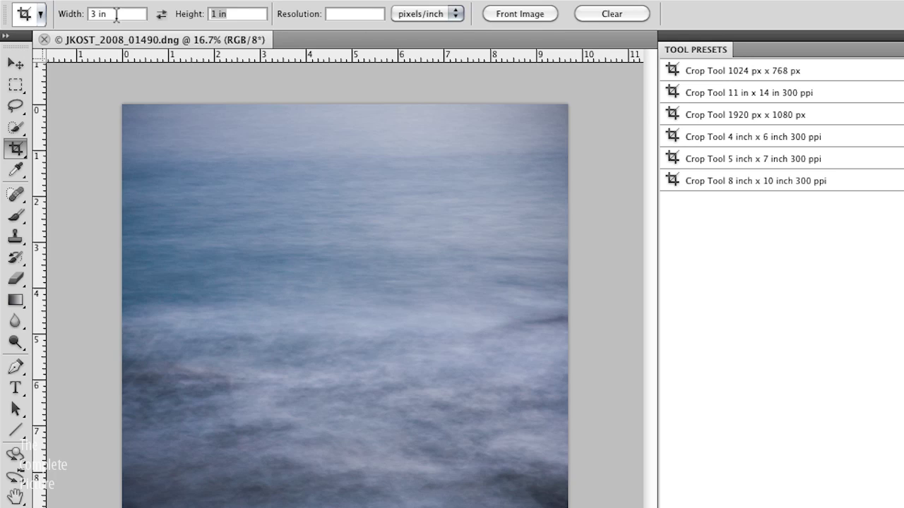
Change the crop size to 18 in wide by 6 in high.
left_click(89, 14)
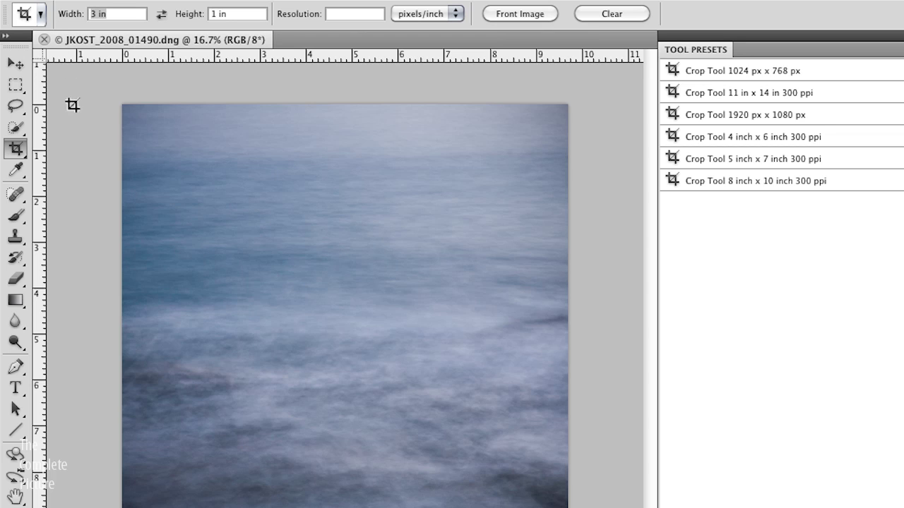
type("18")
key("Tab")
type("6")
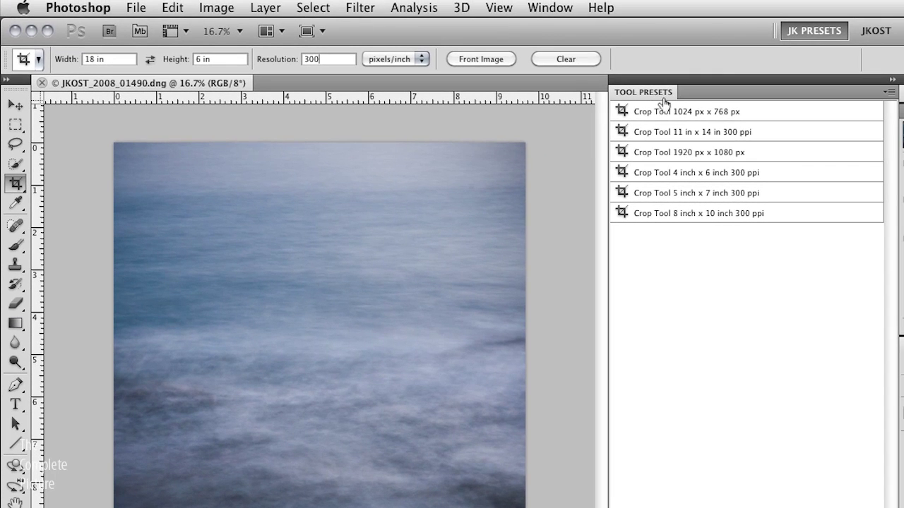
left_click(551, 8)
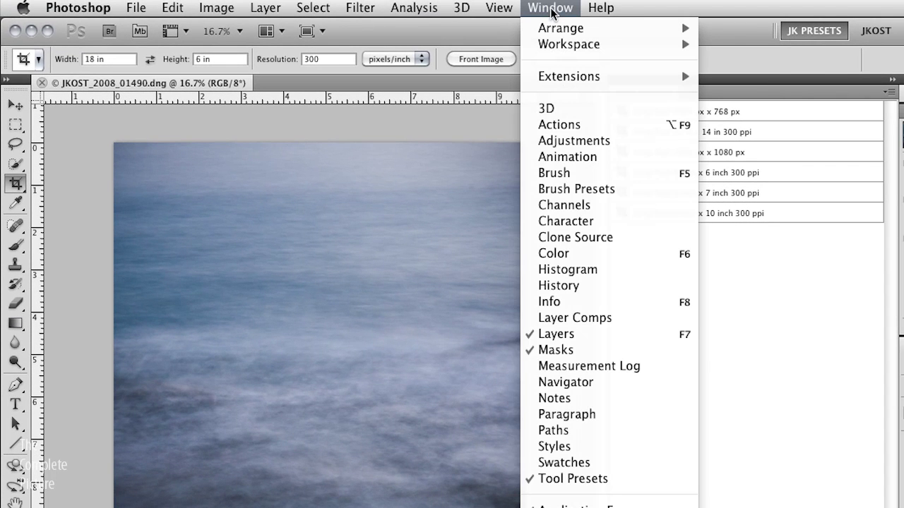
left_click(604, 479)
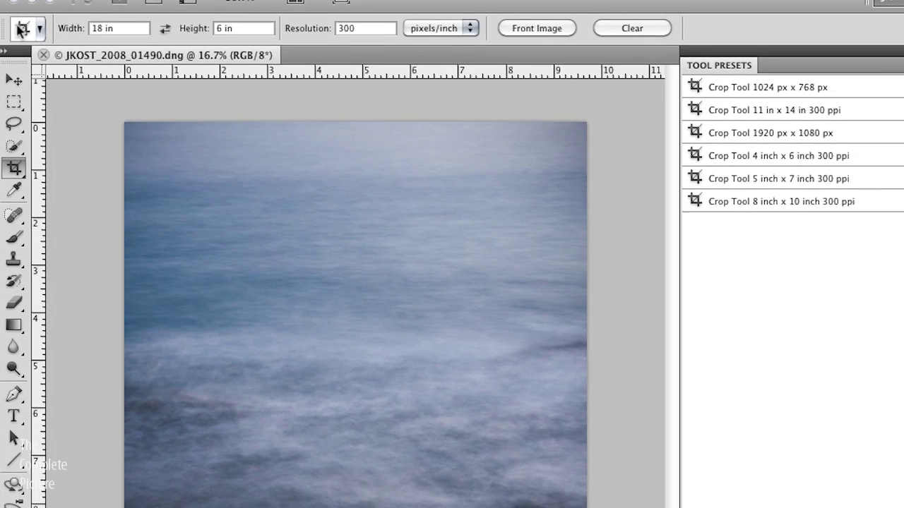
left_click(40, 28)
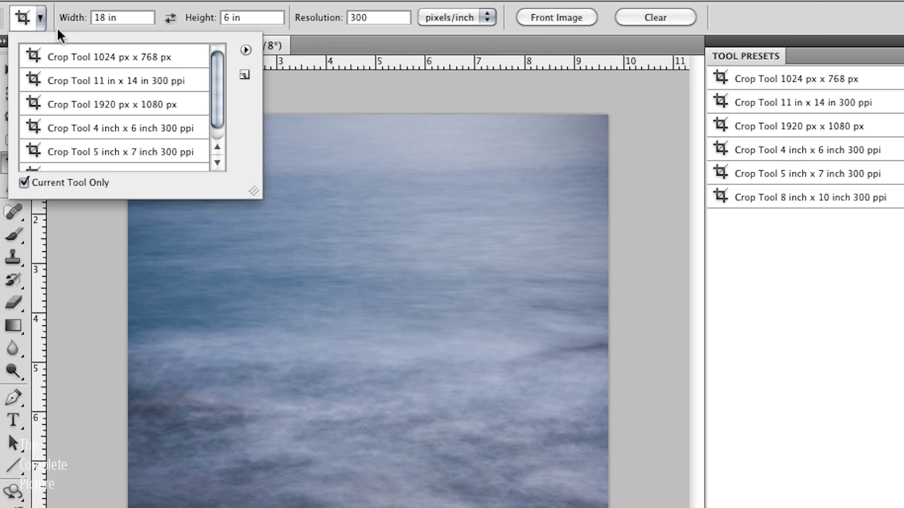
left_click(245, 50)
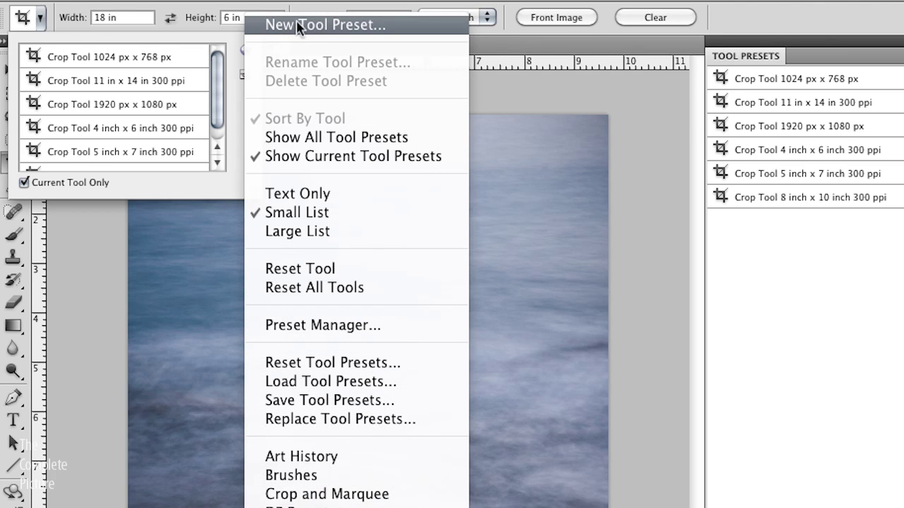
left_click(230, 43)
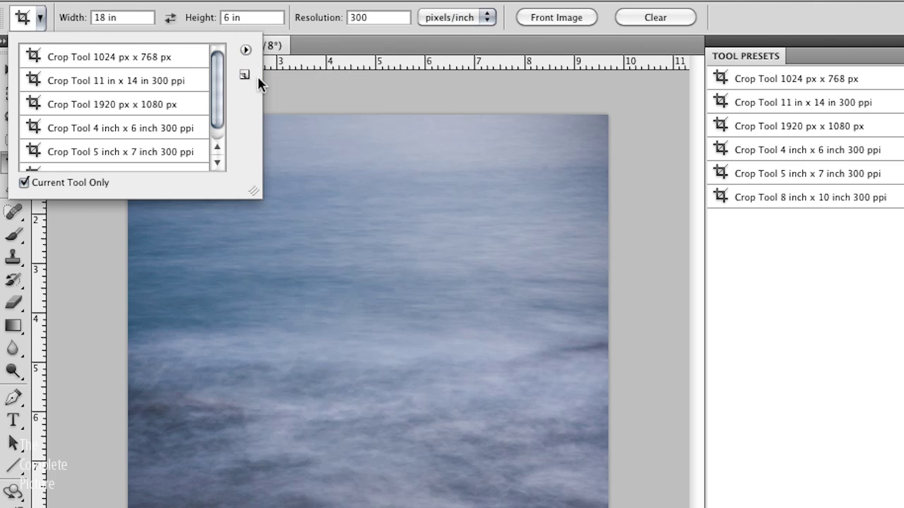
left_click(244, 76)
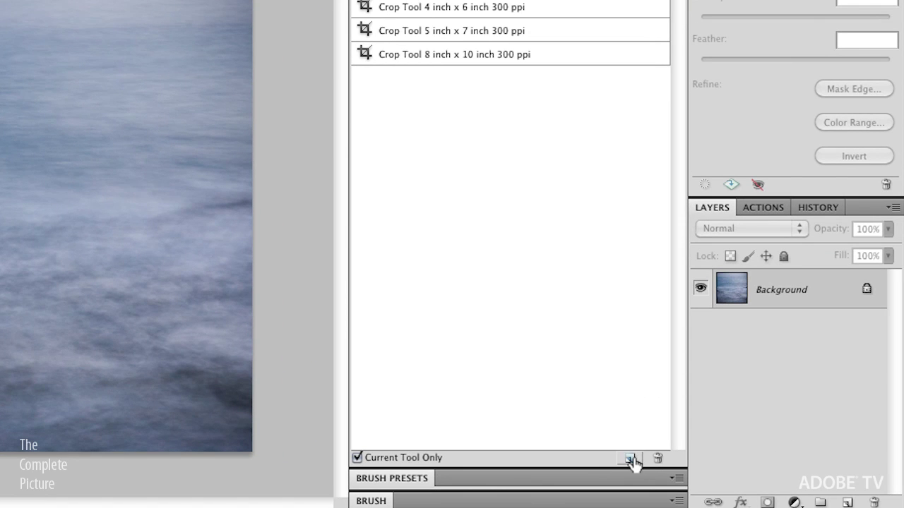
Create a new tool preset from the crop settings named 'Crop Tool 18 in x 6 in 300ppi'.
left_click(631, 460)
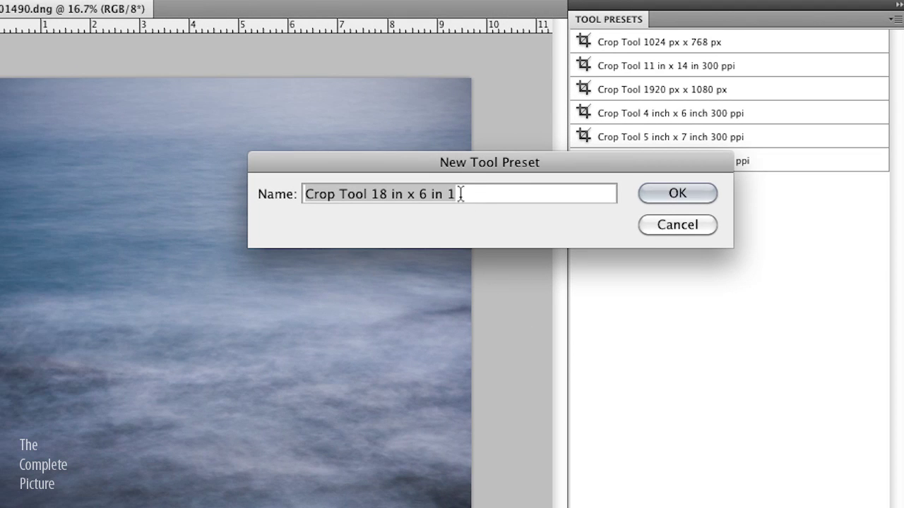
left_click(462, 196)
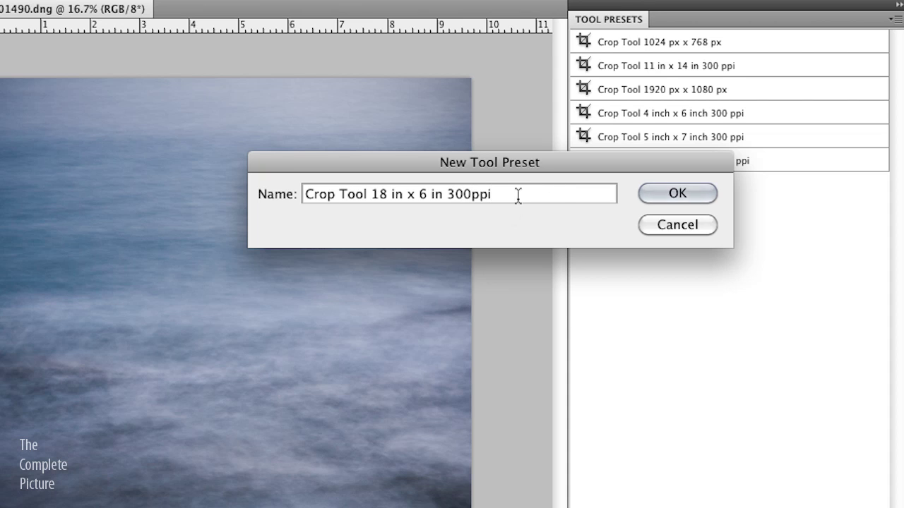
left_click(672, 195)
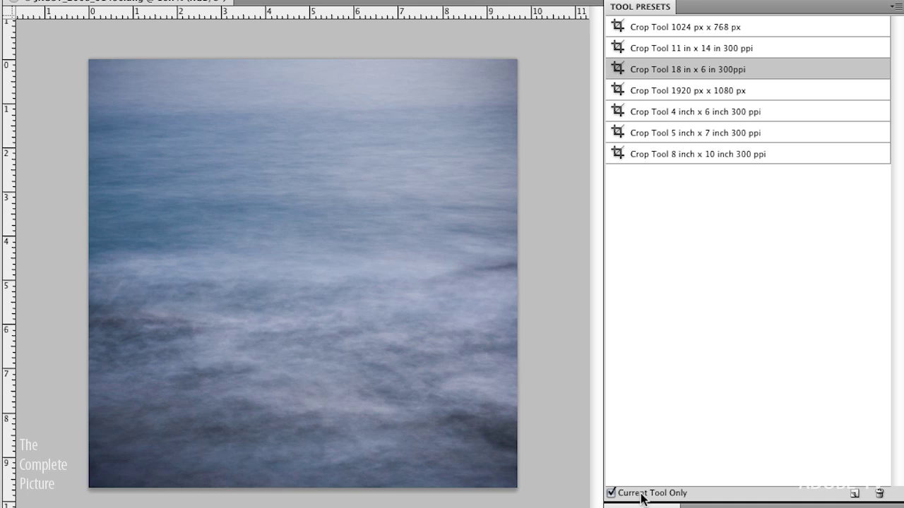
left_click(612, 493)
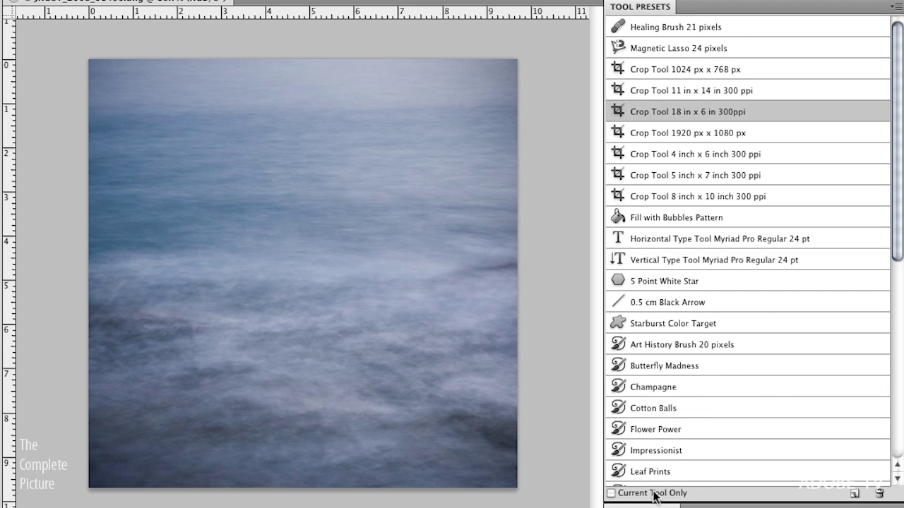
left_click(612, 493)
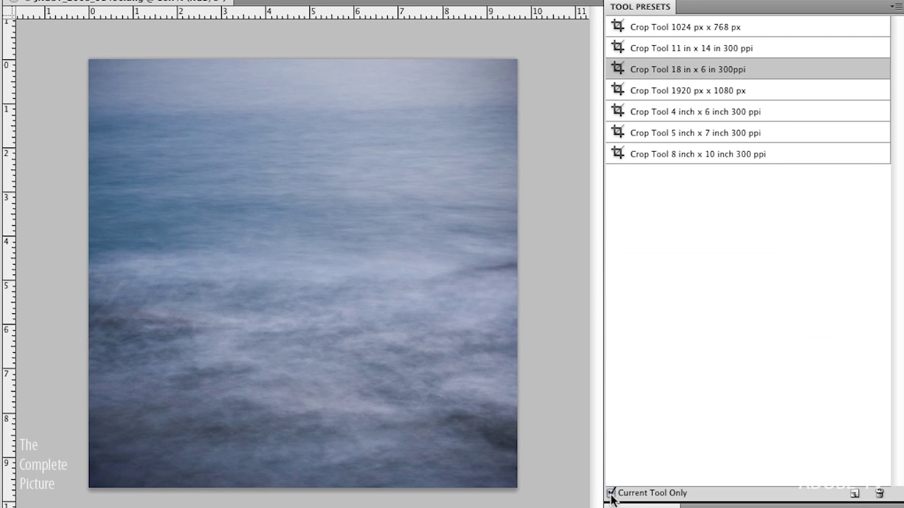
double_click(690, 68)
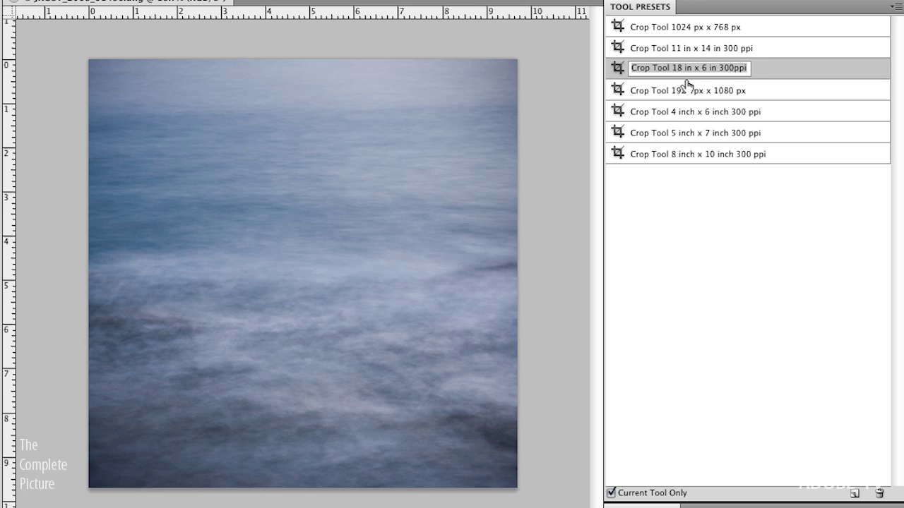
key("Return")
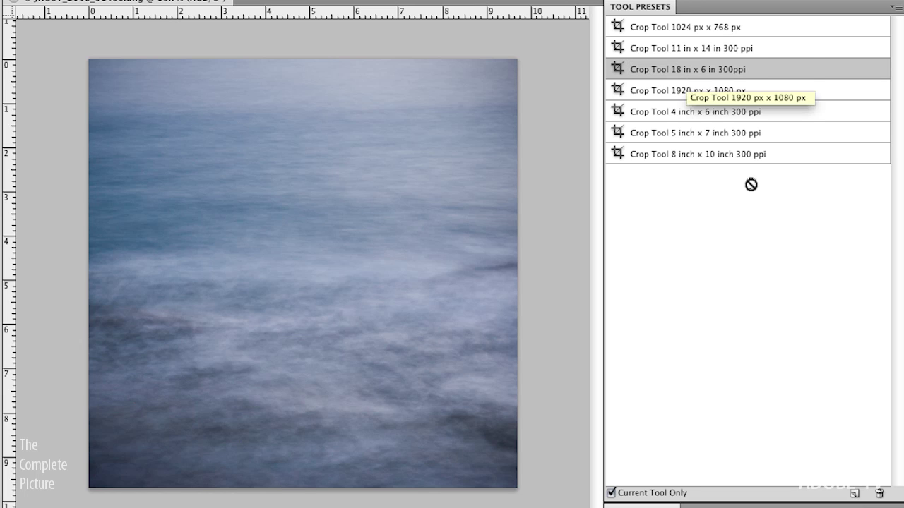
left_click_drag(819, 73, 805, 138)
mouse_move(776, 67)
left_mouse_down()
mouse_move(772, 42)
mouse_move(764, 67)
left_mouse_up()
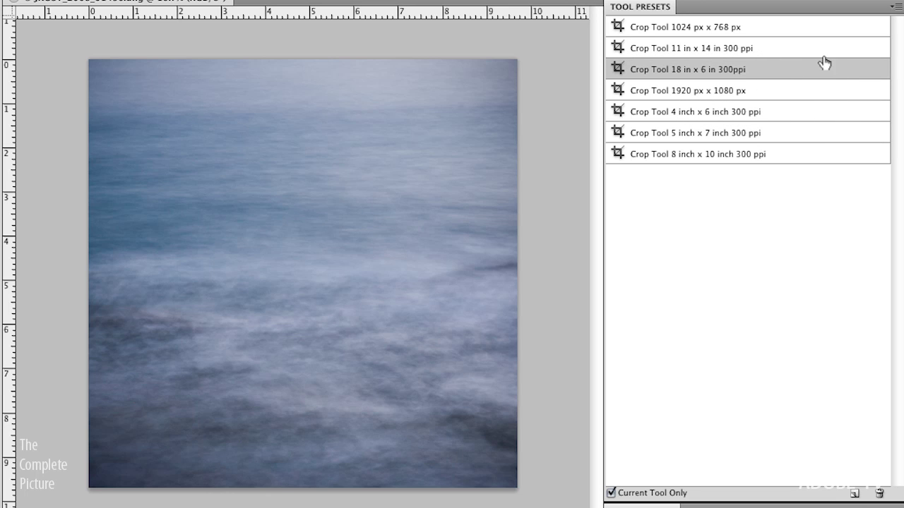
left_click(895, 9)
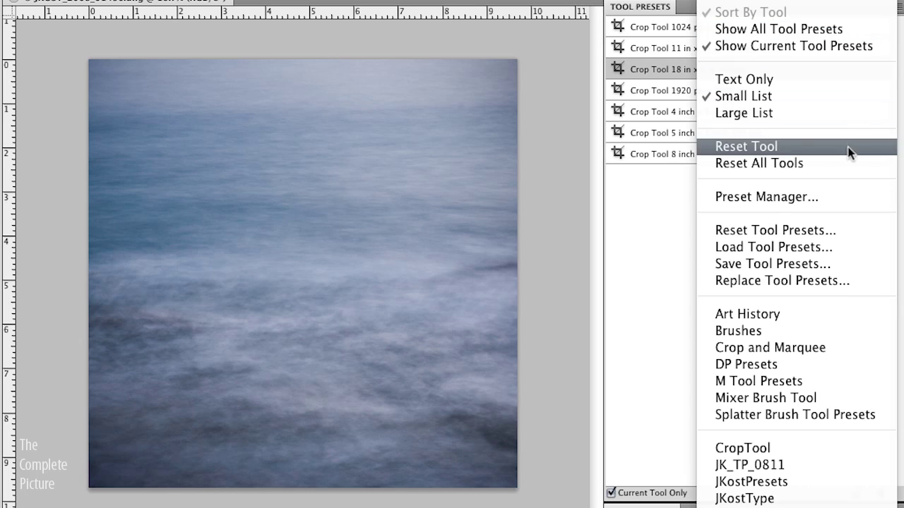
In the Preset Manager's Tools list, drag the 18 in x 6 in 300ppi preset below 8 x 10.
left_click(846, 200)
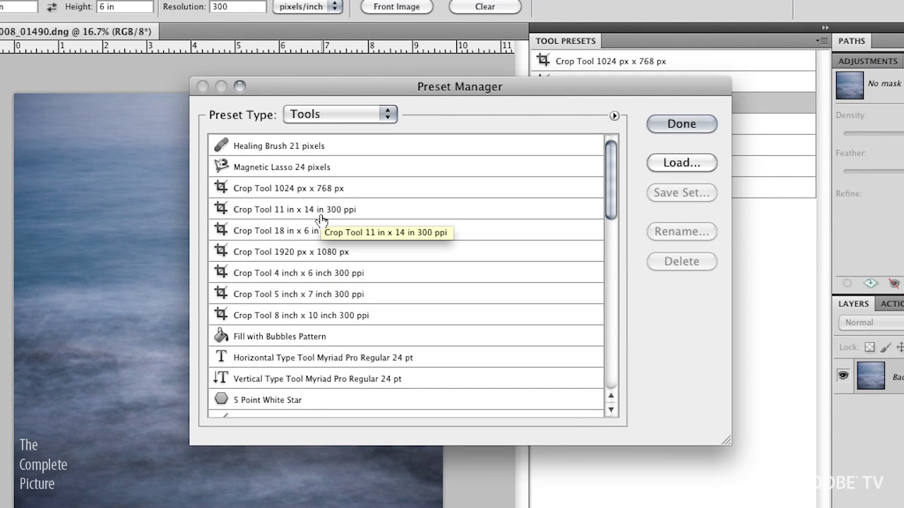
left_click(347, 115)
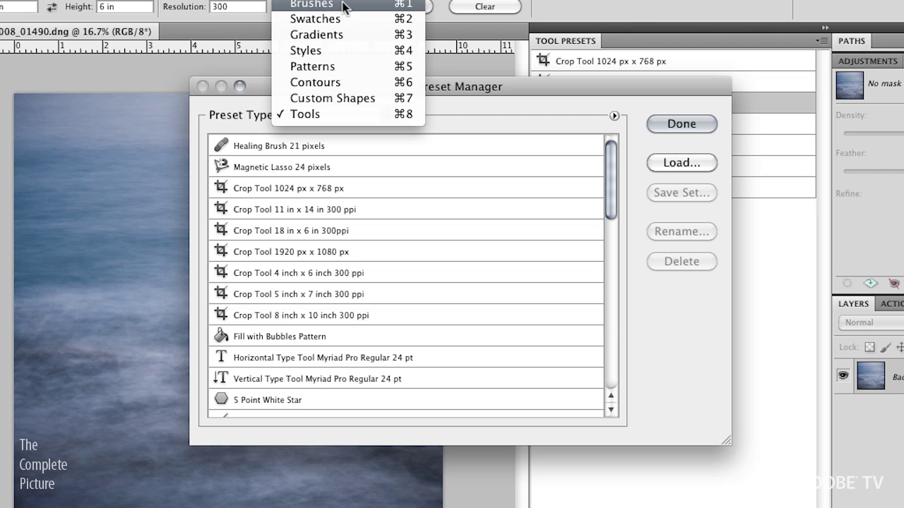
left_click(248, 102)
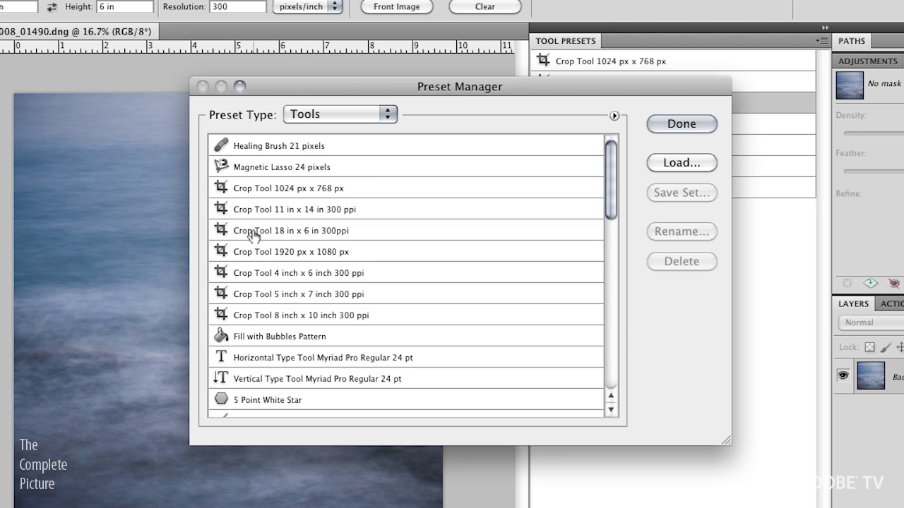
left_click(366, 231)
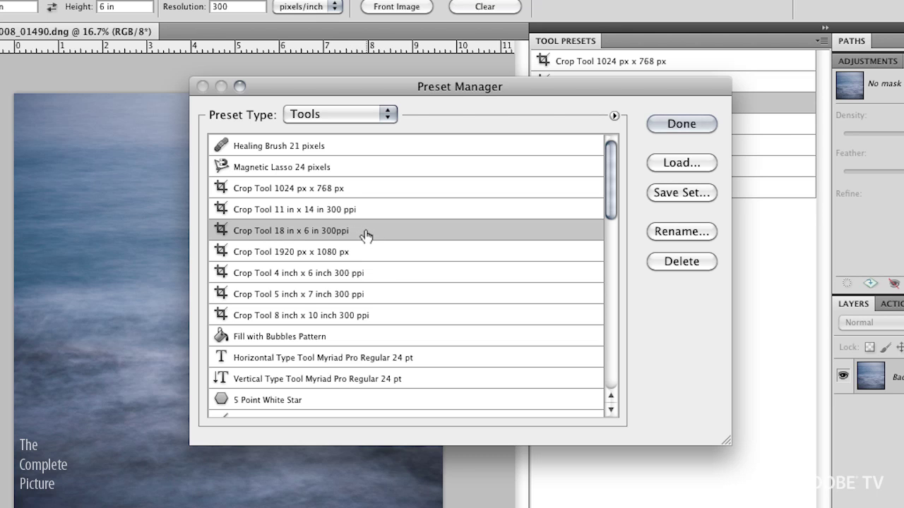
left_click_drag(366, 235, 370, 330)
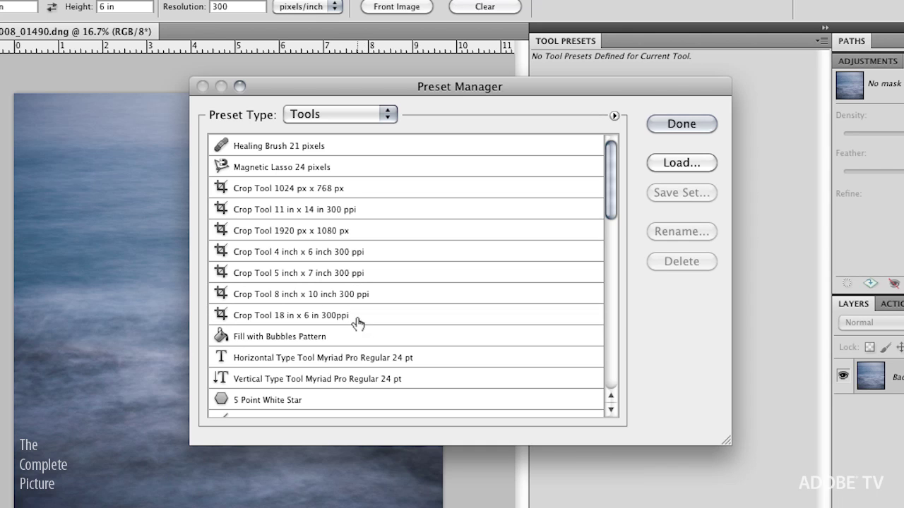
left_click(679, 125)
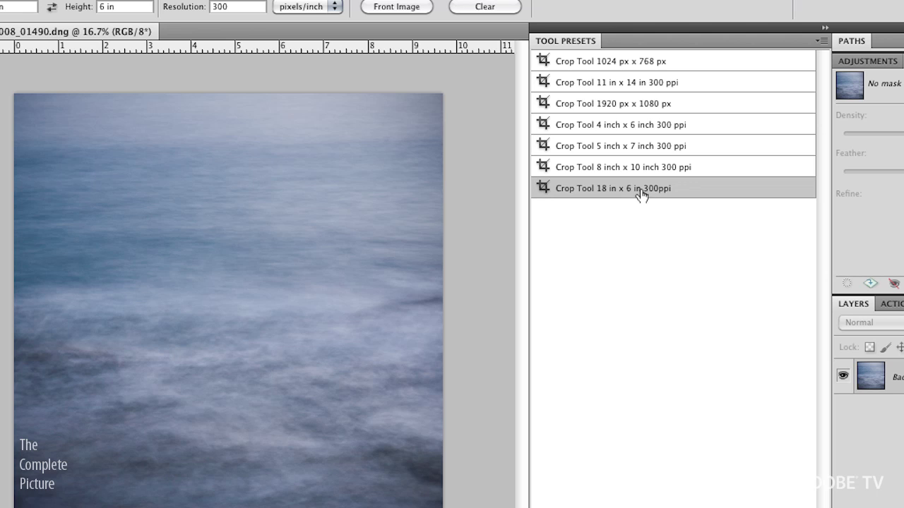
left_click_drag(658, 194, 615, 204)
left_click(824, 41)
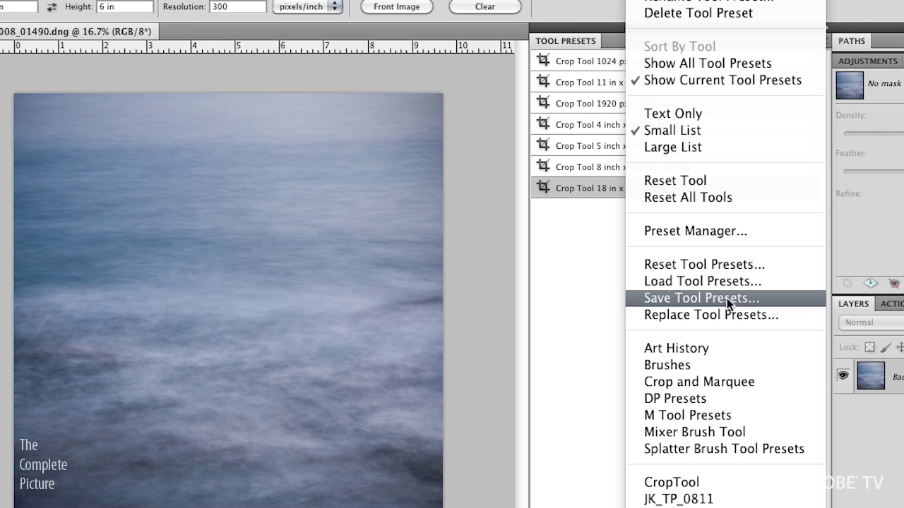
left_click(714, 302)
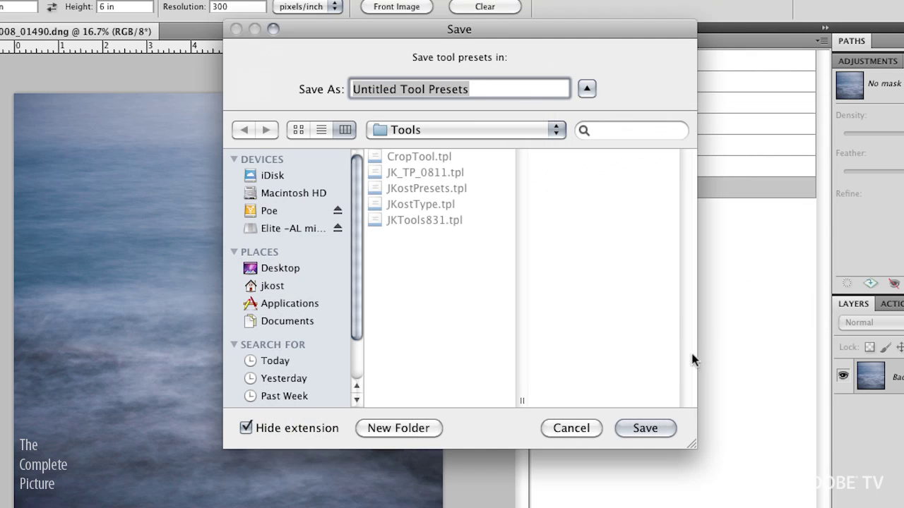
left_click(533, 131)
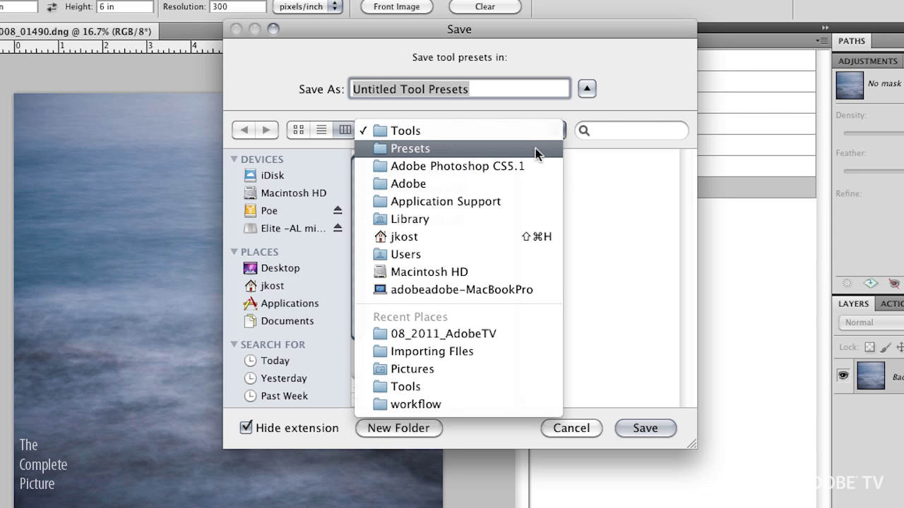
left_click(605, 105)
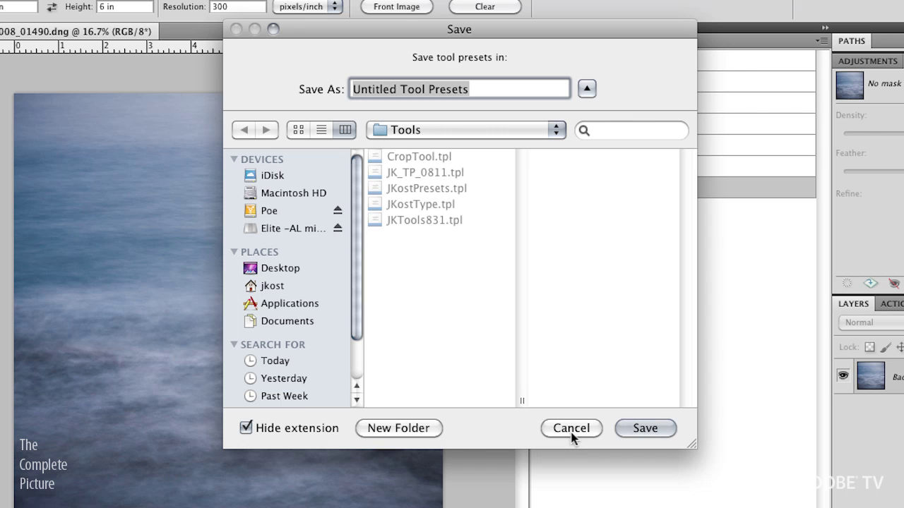
left_click(573, 428)
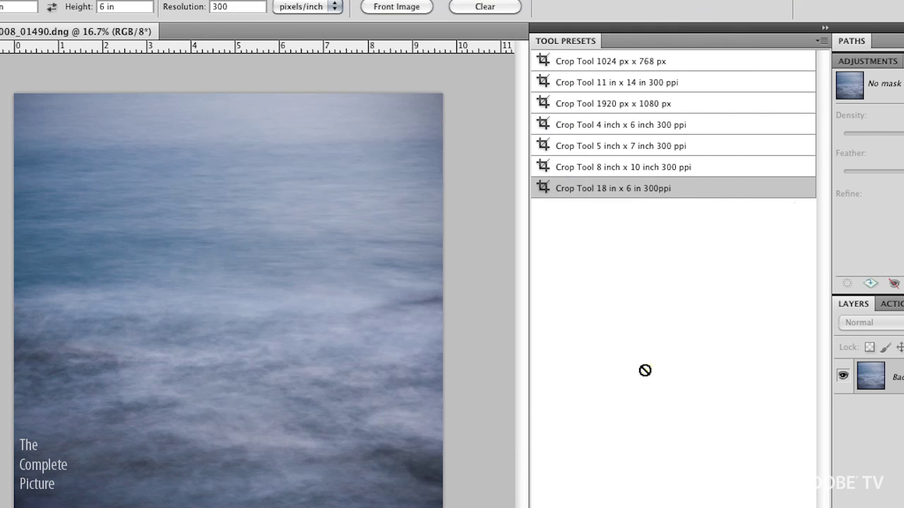
Load the JK_TP_0811.tpl tool presets file, then switch to the Rectangular Marquee with M.
left_click(822, 41)
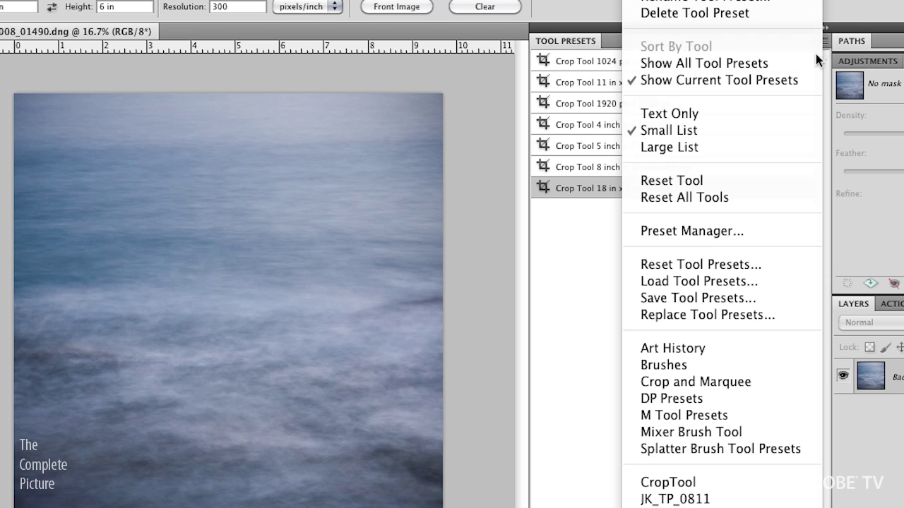
left_click(770, 281)
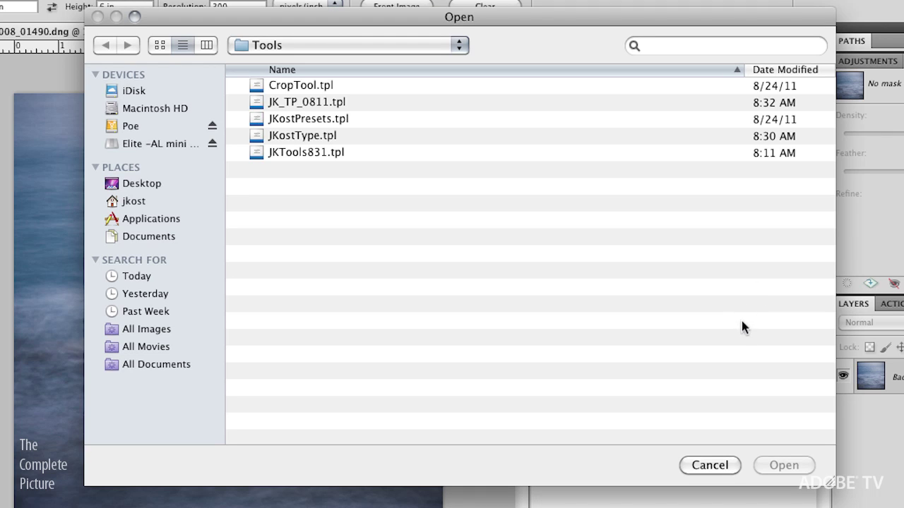
left_click(299, 102)
left_click(784, 465)
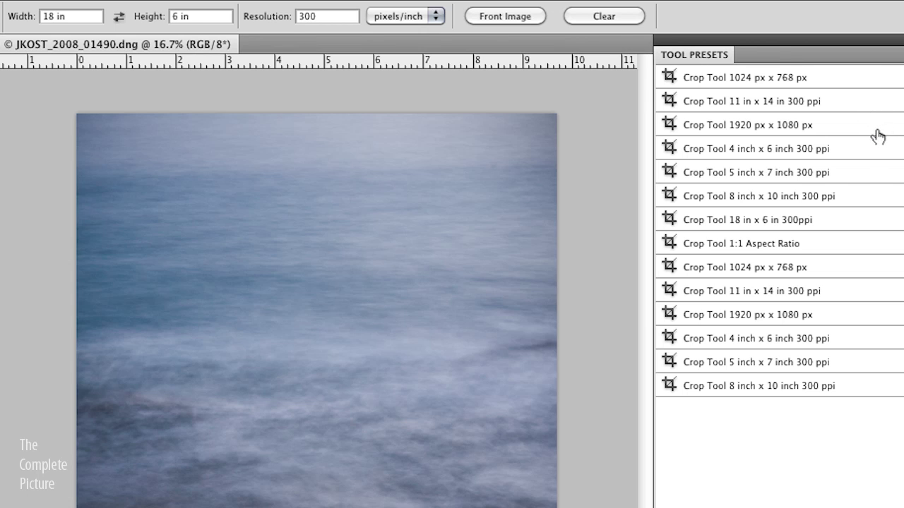
key("m")
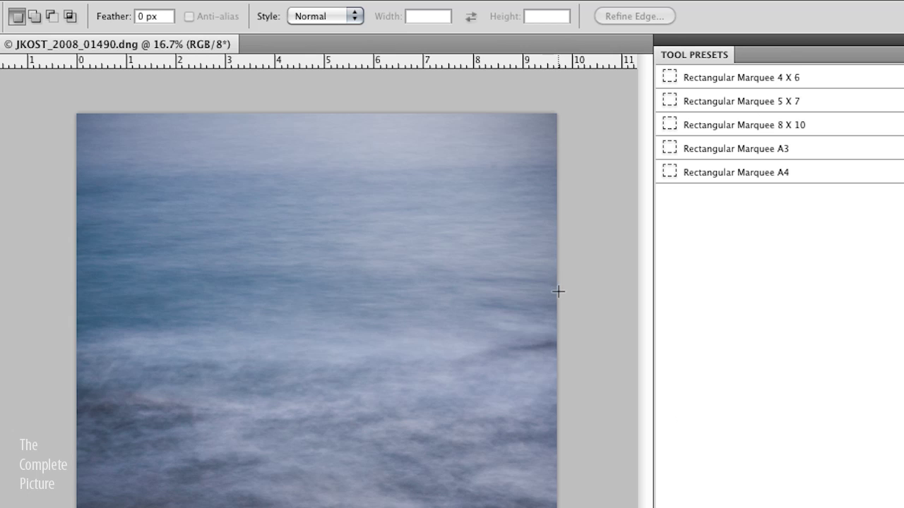
Switch to the Eyedropper tool with I to list its three sampling presets.
key("i")
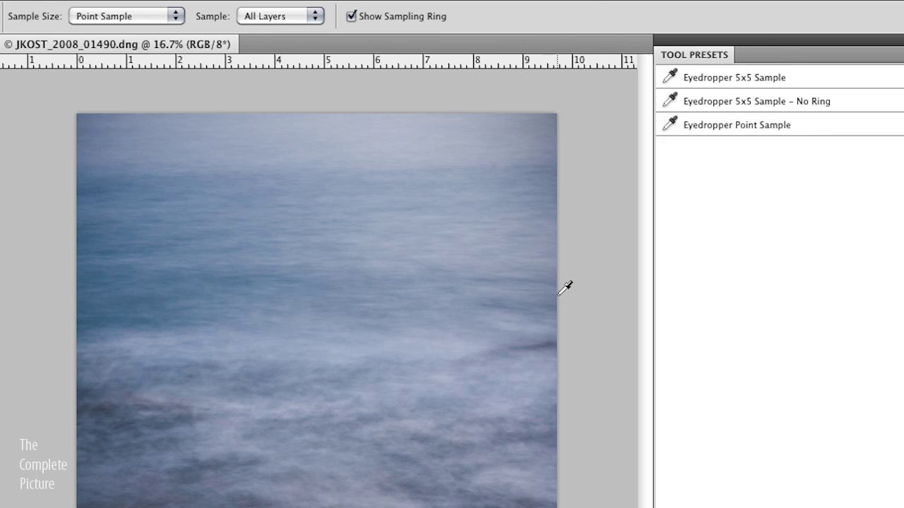
Sample the sea's blue at a few spots and turn off Show Sampling Ring.
left_click(225, 206)
left_click_drag(226, 207, 225, 203)
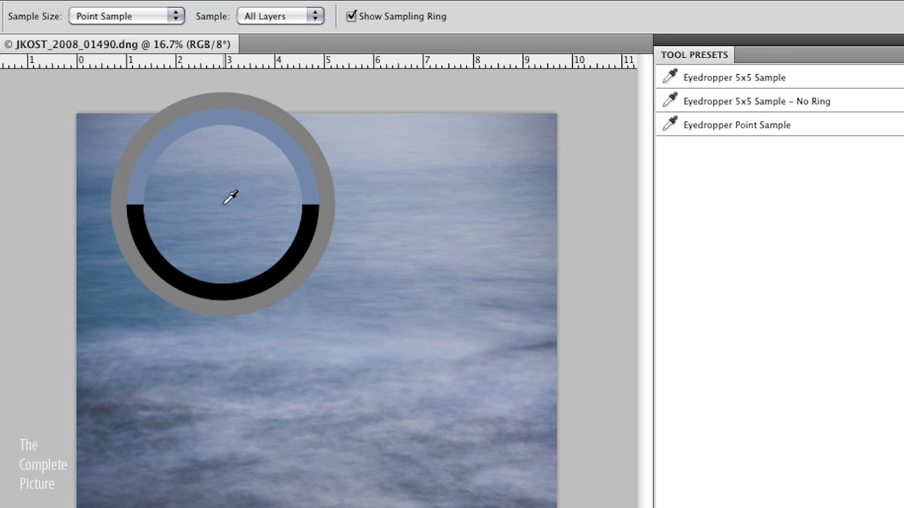
left_click_drag(225, 204, 224, 204)
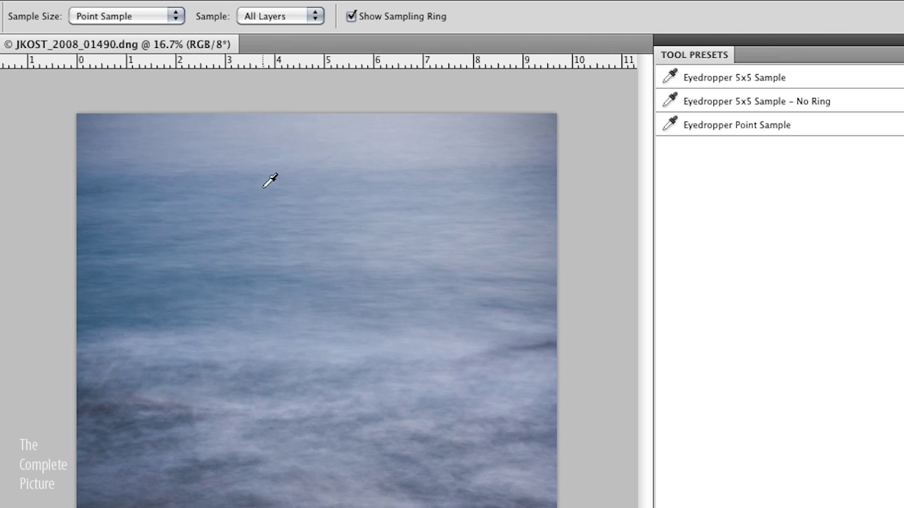
left_click(352, 16)
Try the 5x5 Sample, 5x5 Sample – No Ring and Point Sample presets while sampling.
left_click(738, 80)
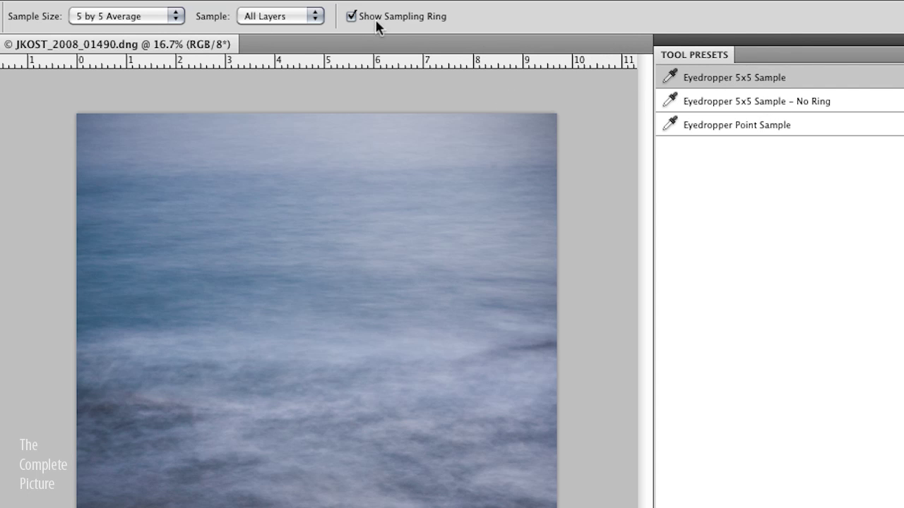
left_click(403, 192)
left_click(756, 101)
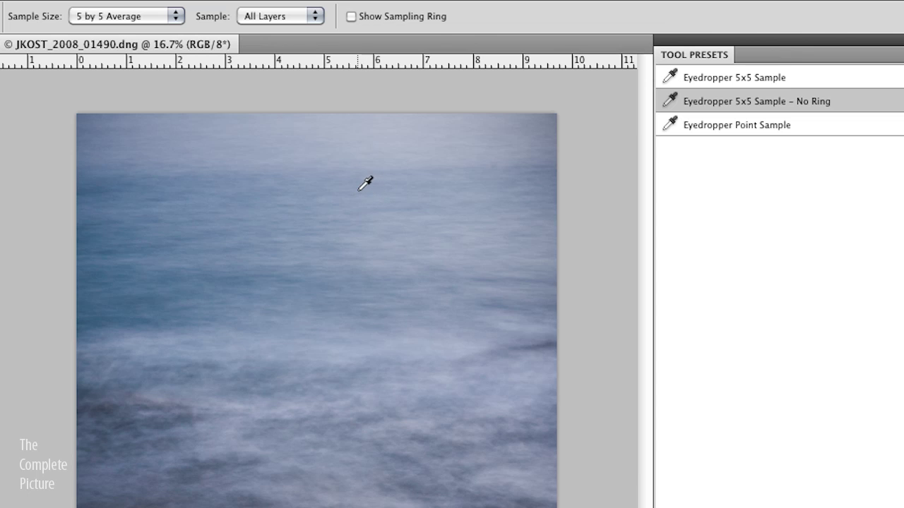
left_click(707, 130)
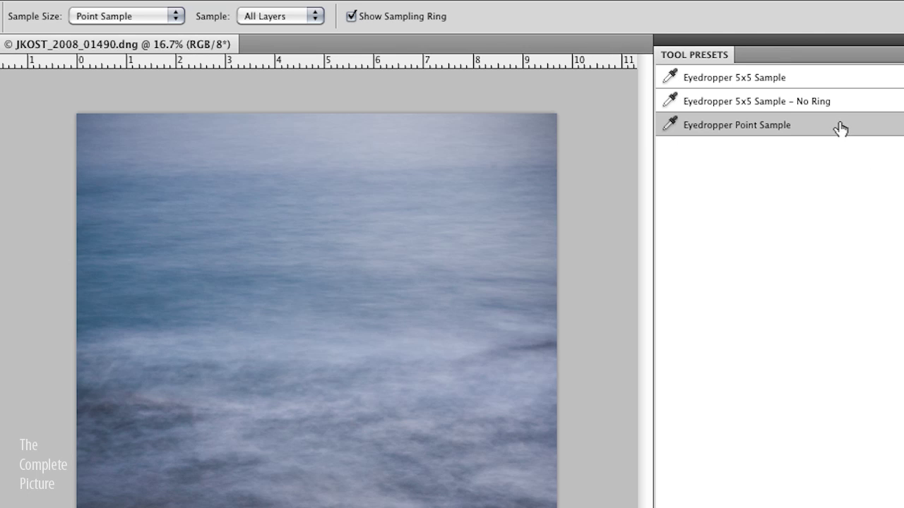
left_click(786, 156)
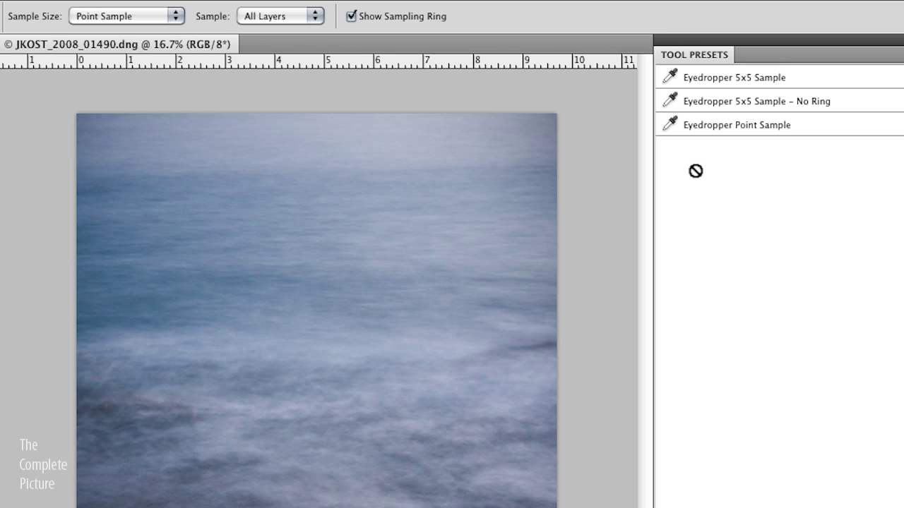
Apply the Dodge 3 % Midtones preset and enlarge the brush to 800.
key("o")
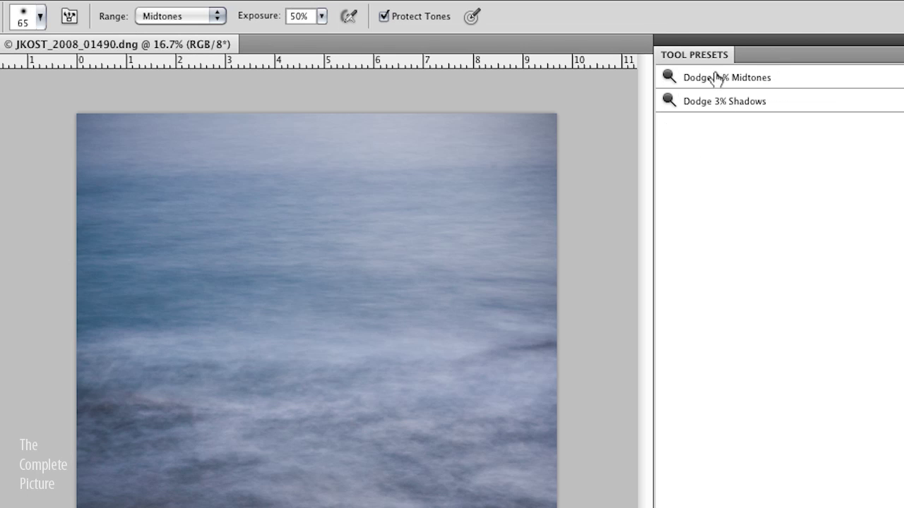
left_click(793, 85)
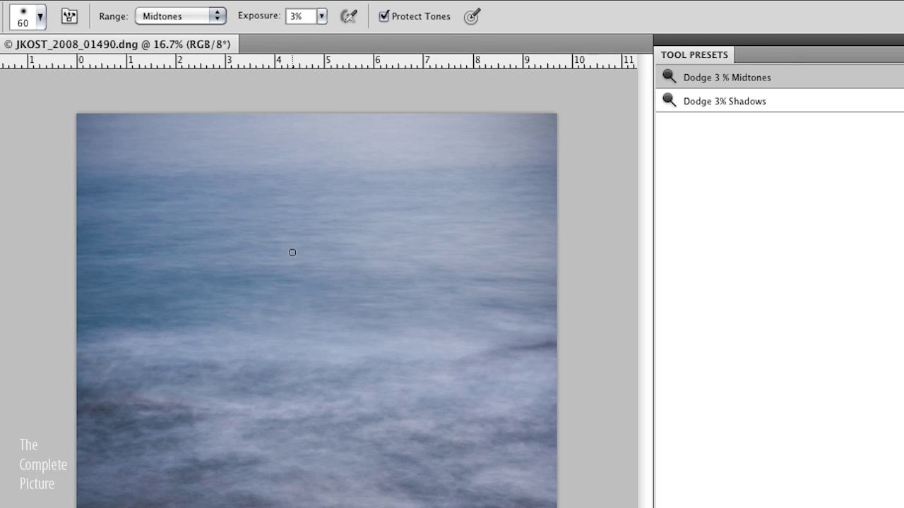
key("bracketright")
key("bracketright")
key("bracketright")
key("bracketright")
key("bracketright")
key("bracketright")
key("bracketright")
key("bracketright")
key("bracketright")
key("bracketright")
key("bracketright")
key("bracketright")
key("bracketright")
key("bracketright")
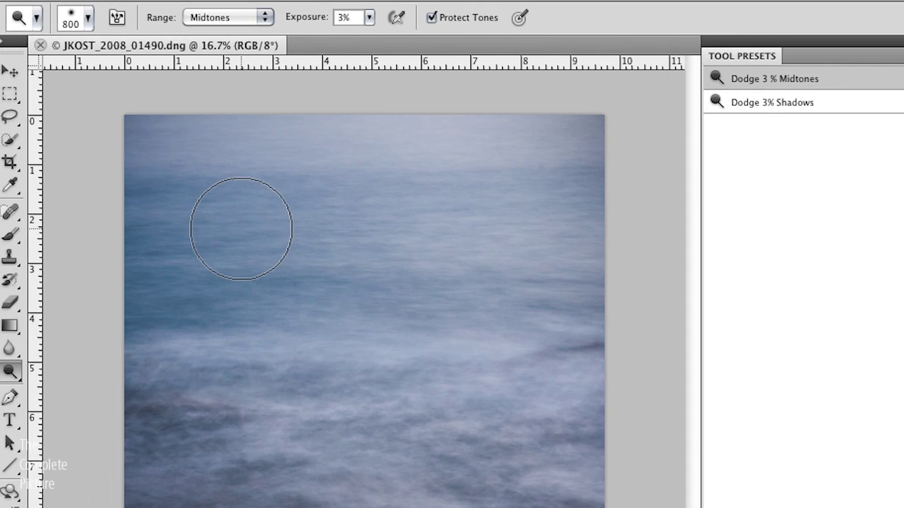
Switch to the Burn Tool from the toolbar flyout to view its presets.
left_click(10, 372)
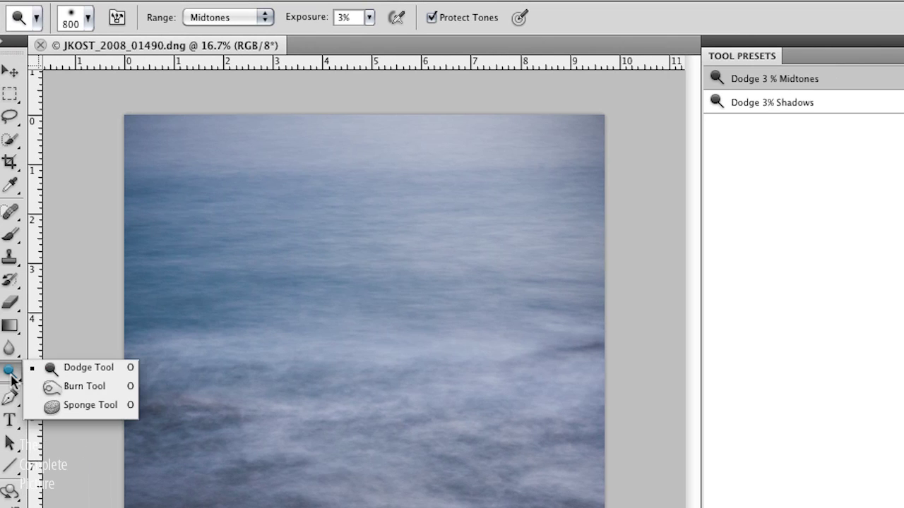
left_click(84, 387)
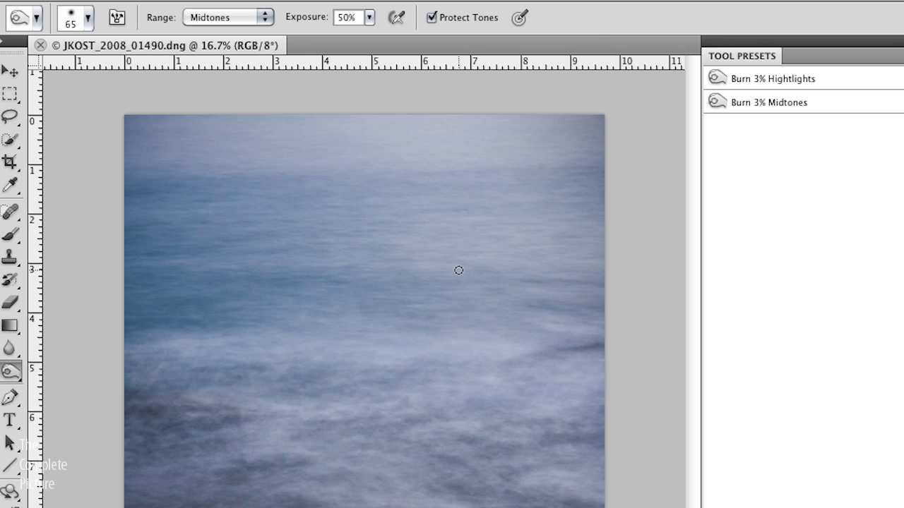
left_click(11, 370)
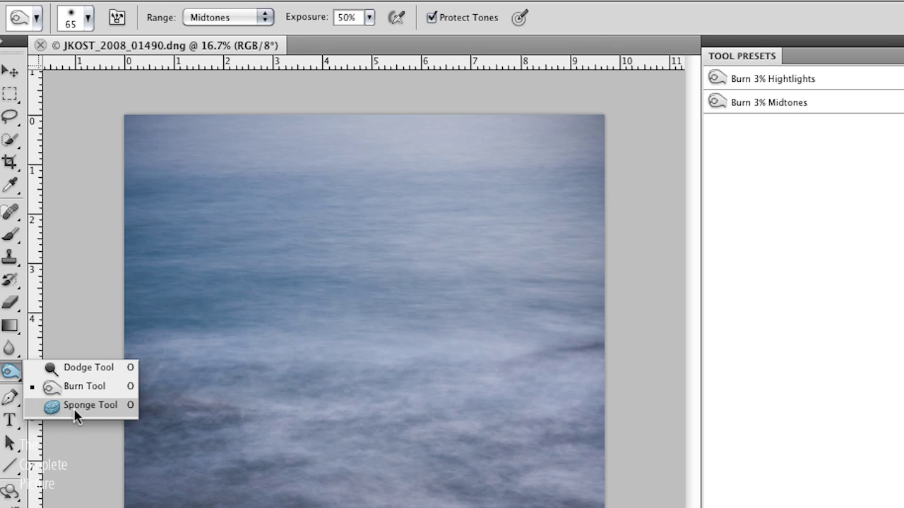
Return to the Dodge tool, close General preferences with OK, and lighten the upper-left water.
left_click(115, 368)
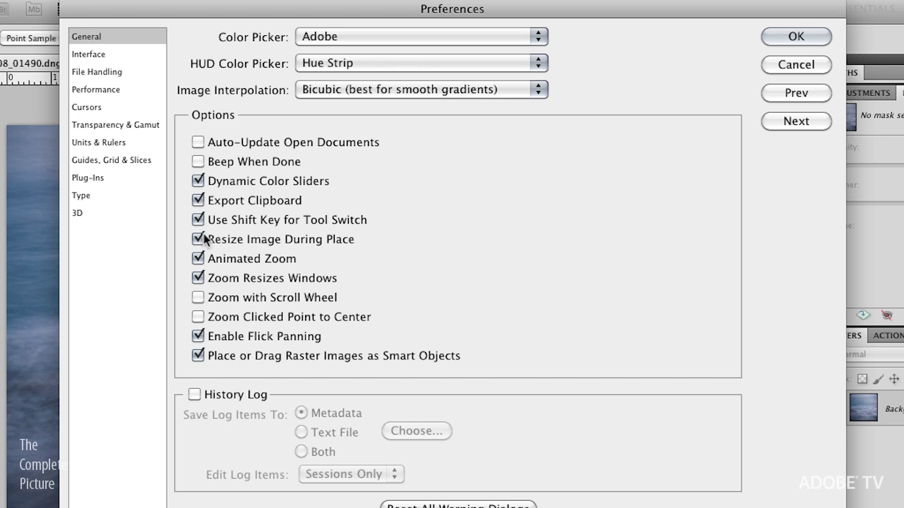
left_click(795, 36)
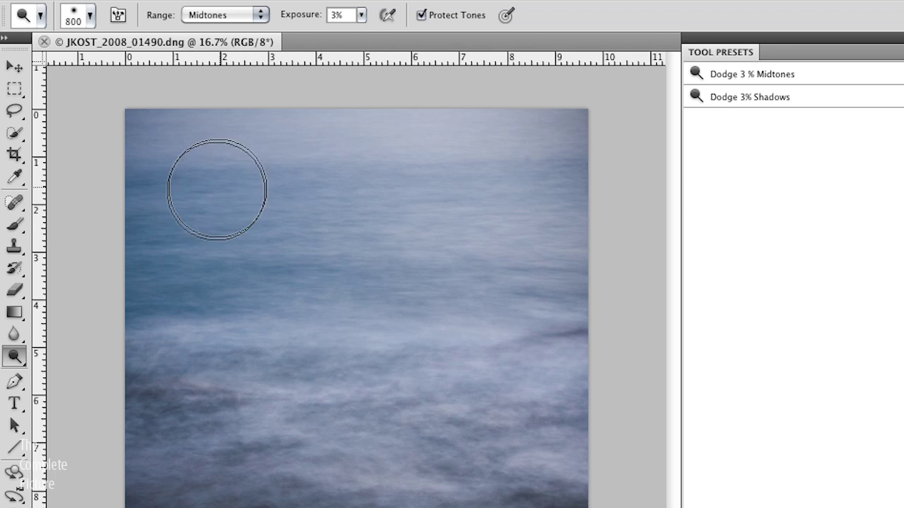
mouse_move(217, 189)
left_mouse_down()
mouse_move(230, 222)
mouse_move(240, 220)
mouse_move(201, 204)
mouse_move(211, 236)
left_mouse_up()
Raise the Dodge exposure to 64% and paint a stronger lift over the upper-left water.
left_click(361, 14)
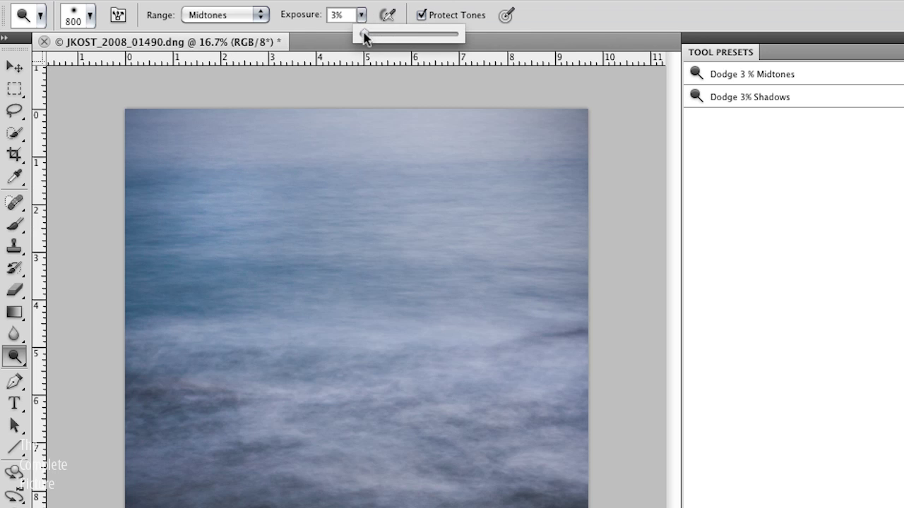
left_click_drag(364, 37, 422, 36)
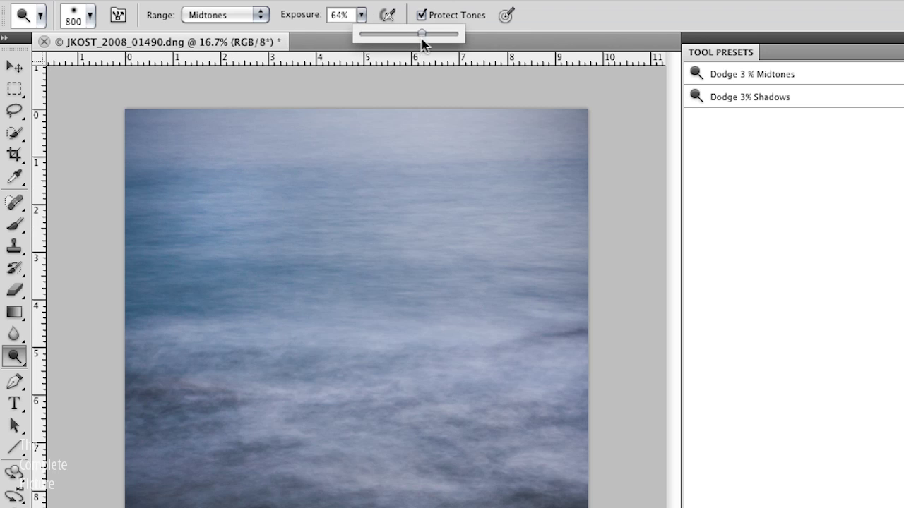
left_click(260, 223)
mouse_move(262, 221)
left_mouse_down()
mouse_move(266, 249)
mouse_move(254, 250)
mouse_move(277, 209)
mouse_move(252, 204)
mouse_move(226, 234)
mouse_move(242, 253)
mouse_move(272, 239)
mouse_move(272, 219)
mouse_move(247, 225)
mouse_move(311, 317)
mouse_move(285, 293)
mouse_move(273, 236)
mouse_move(254, 227)
mouse_move(269, 213)
mouse_move(271, 222)
mouse_move(233, 216)
mouse_move(225, 233)
mouse_move(254, 266)
mouse_move(274, 230)
left_mouse_up()
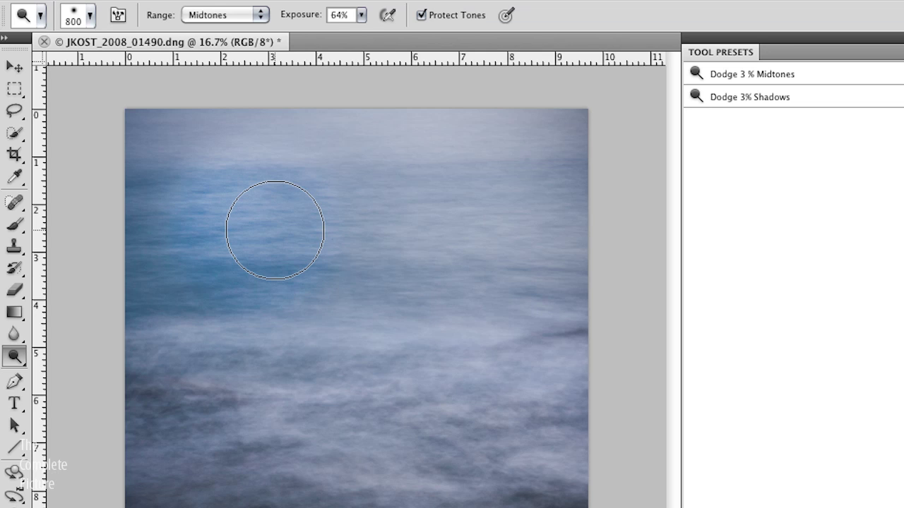
Switch to the Horizontal Type tool and close the sea photo.
key("t")
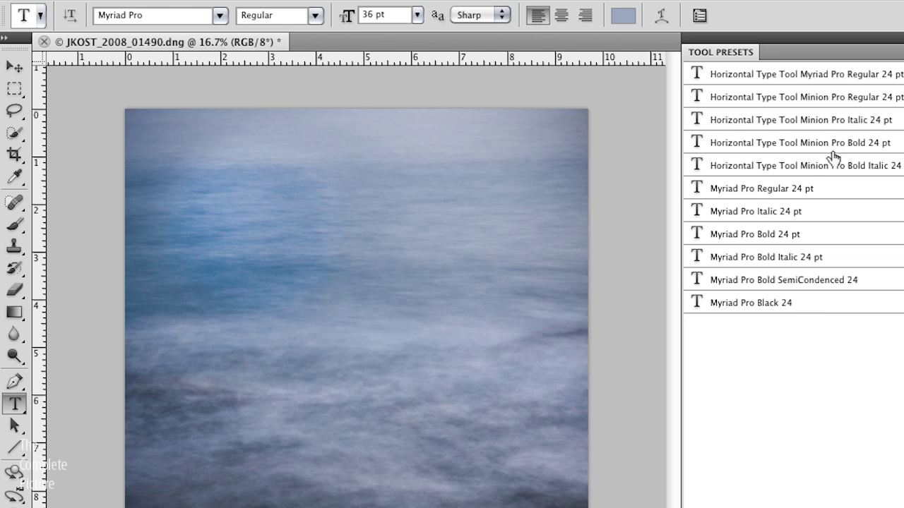
left_click_drag(774, 194, 876, 302)
key("super+w")
Discard the photo's changes and choose the Tekton Pro font family.
left_click(543, 235)
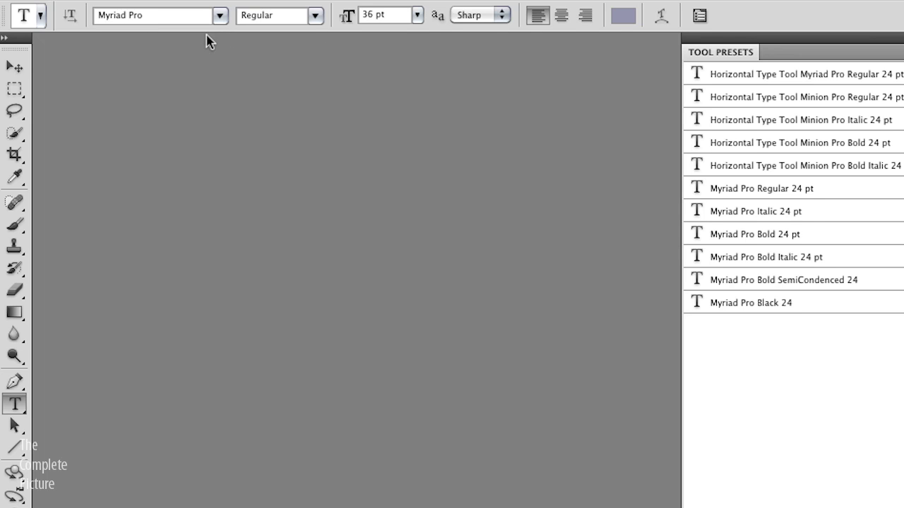
left_click(219, 16)
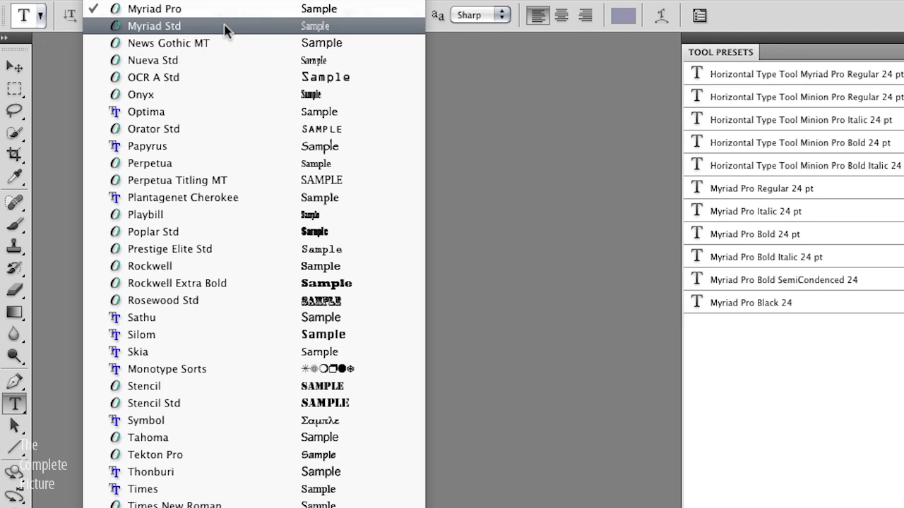
left_click(217, 455)
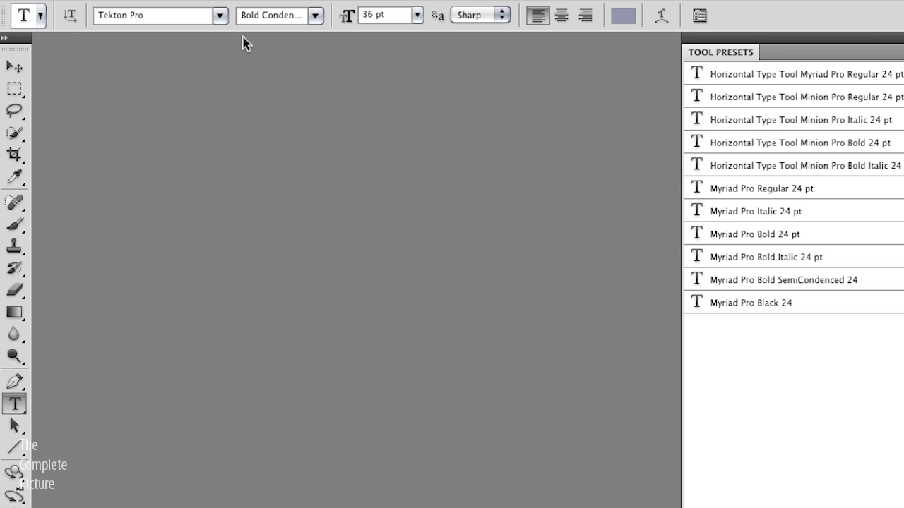
Set the type style to Bold at 36 pt, then show the brush tip settings.
left_click(315, 16)
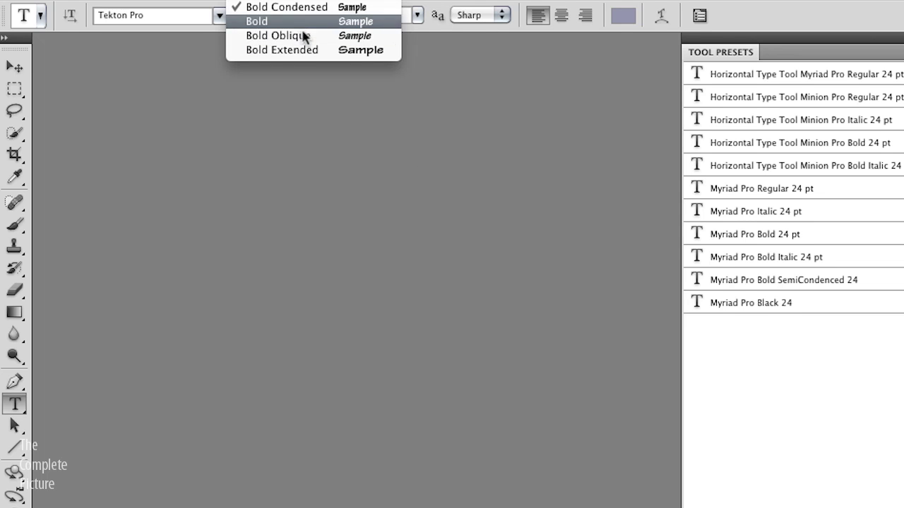
left_click(300, 24)
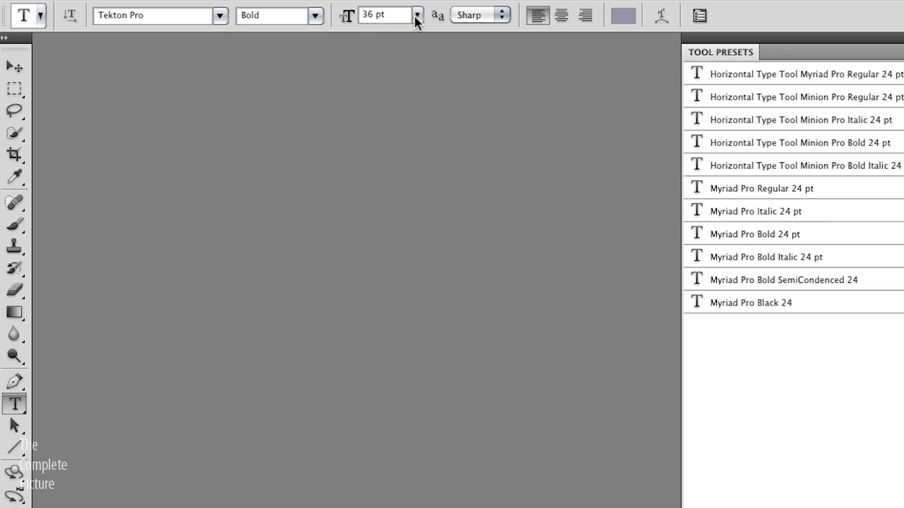
left_click(418, 15)
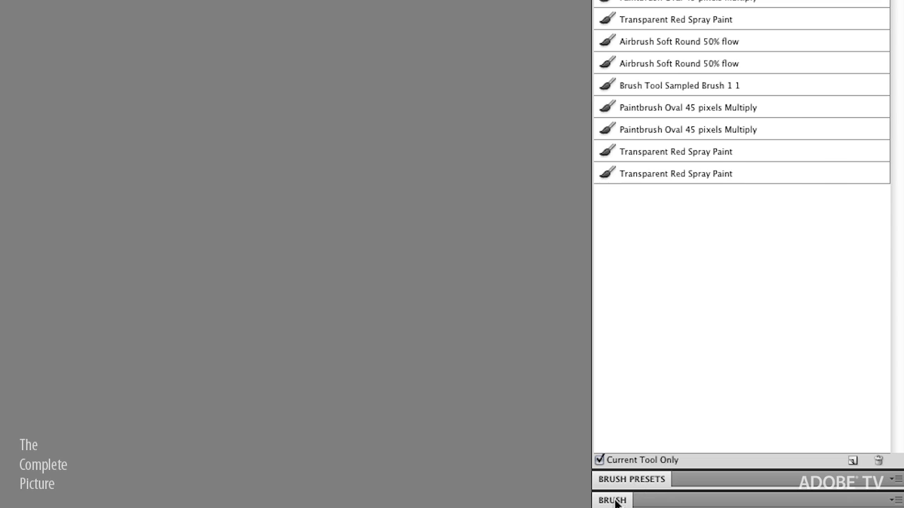
left_click(612, 500)
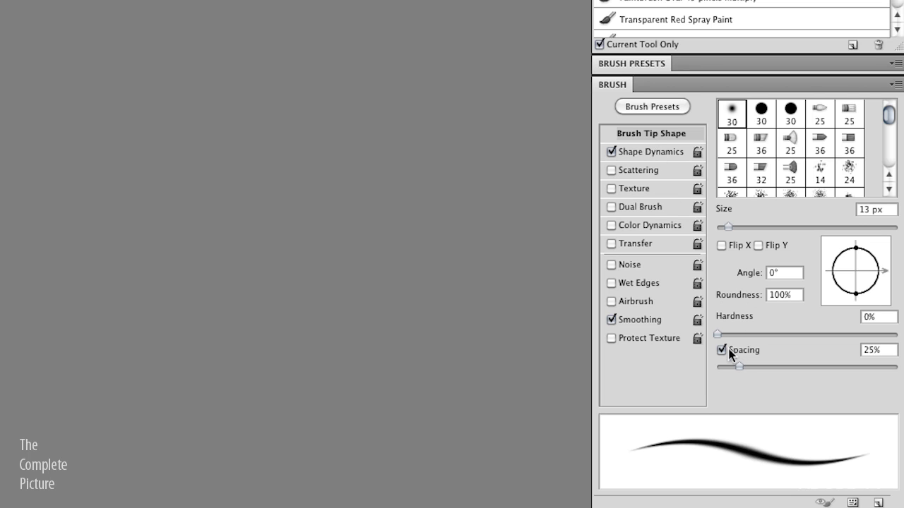
Give the brush tip 23% hardness, 56% roundness, a 53° angle, and Scattering.
left_click_drag(717, 334, 760, 335)
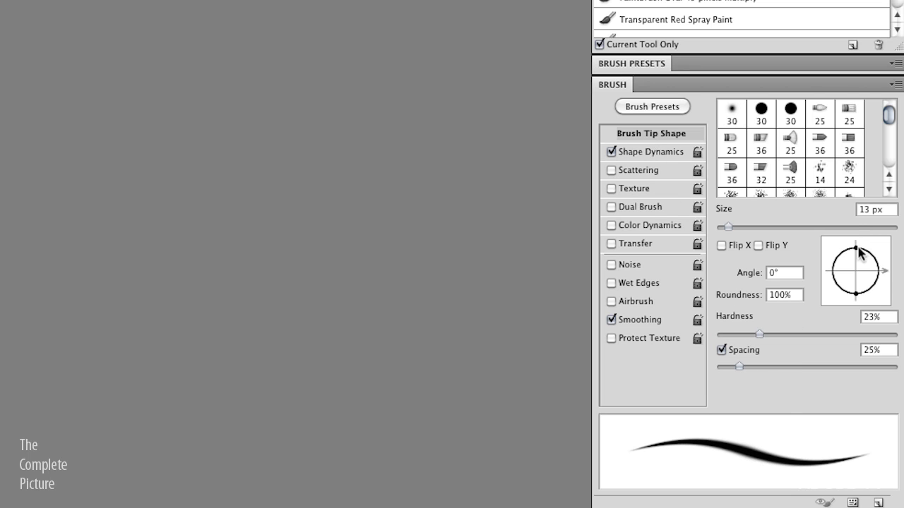
mouse_move(859, 253)
left_mouse_down()
mouse_move(860, 262)
mouse_move(870, 258)
left_mouse_up()
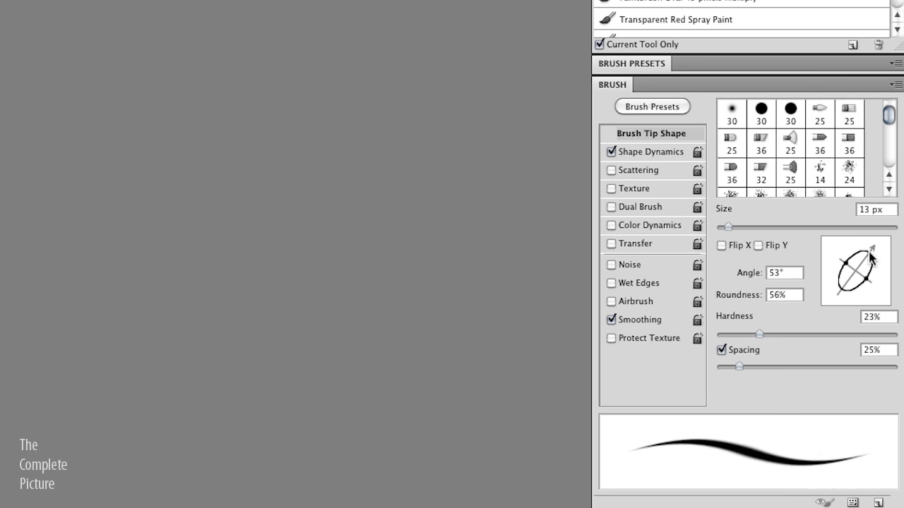
left_click(611, 171)
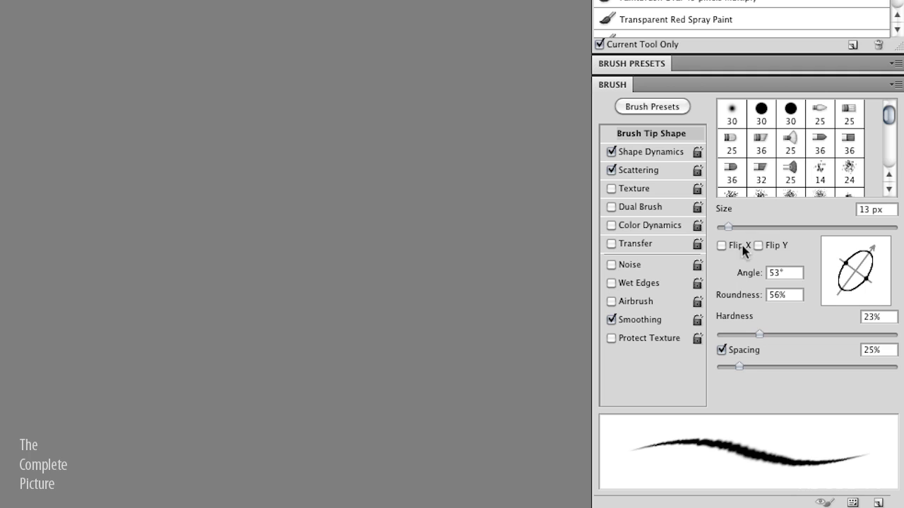
Show the brush preset stroke thumbnails and float the Brush settings as a separate window.
left_click(637, 66)
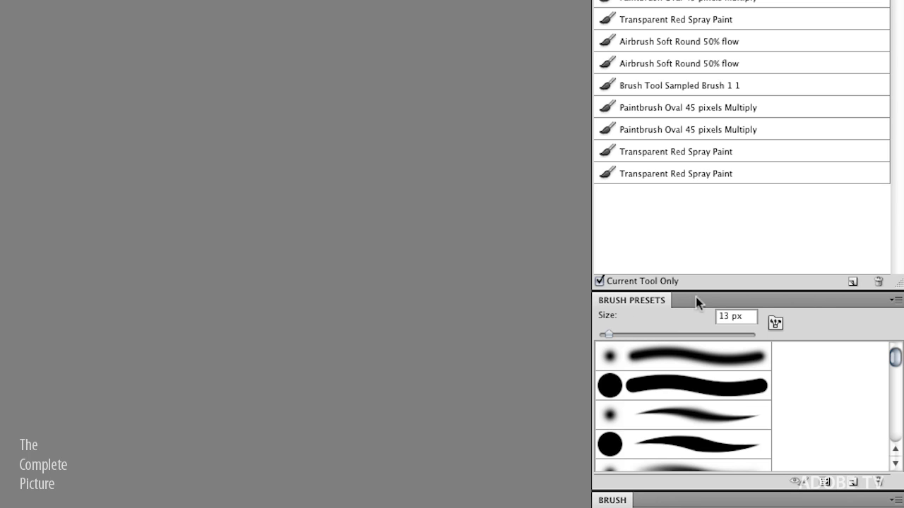
mouse_move(612, 502)
left_mouse_down()
mouse_move(248, 40)
mouse_move(269, 12)
left_mouse_up()
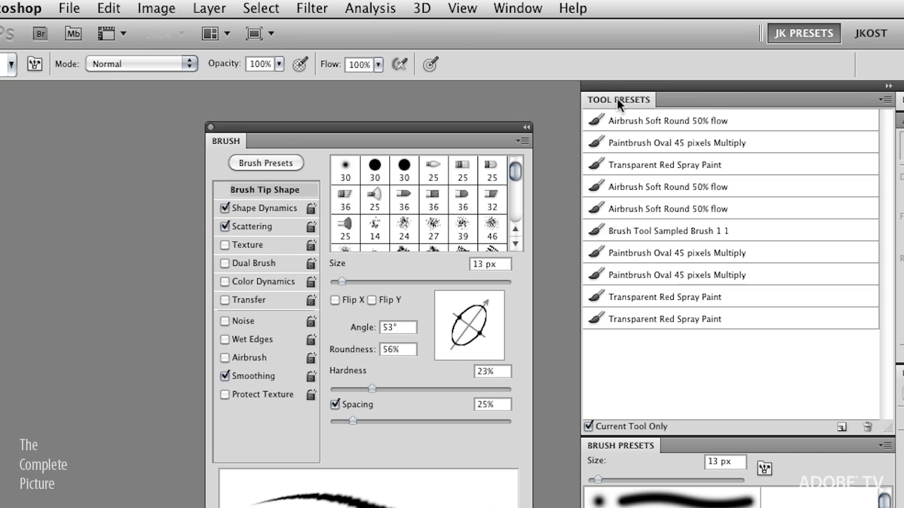
left_click(884, 101)
left_click(738, 17)
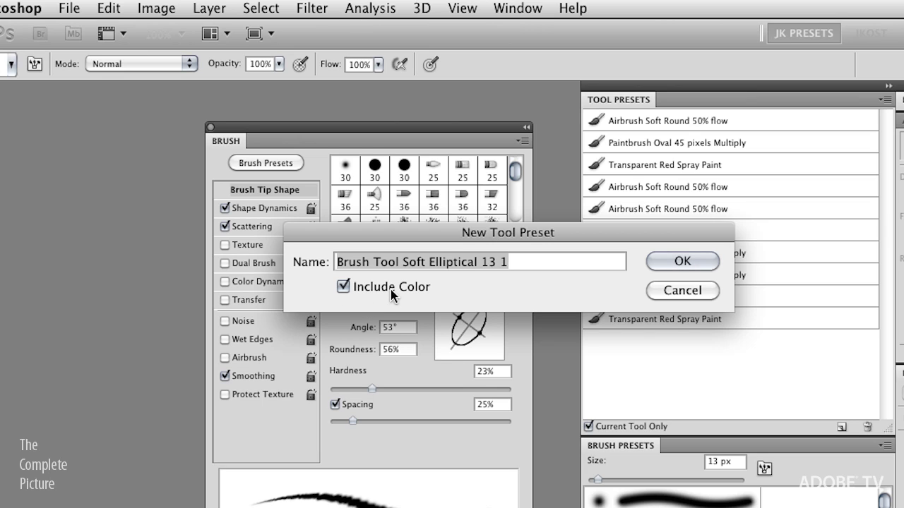
left_click(672, 293)
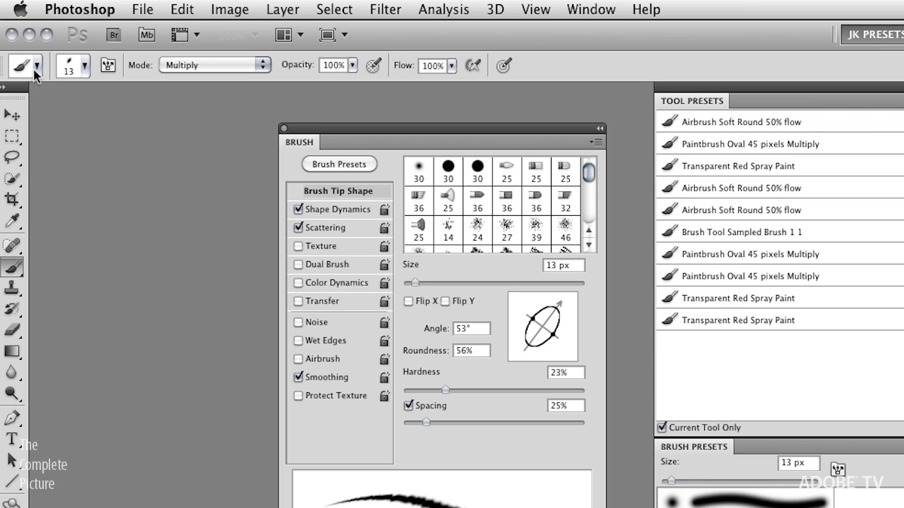
Reset all tools to their defaults from the tool preset picker.
right_click(36, 71)
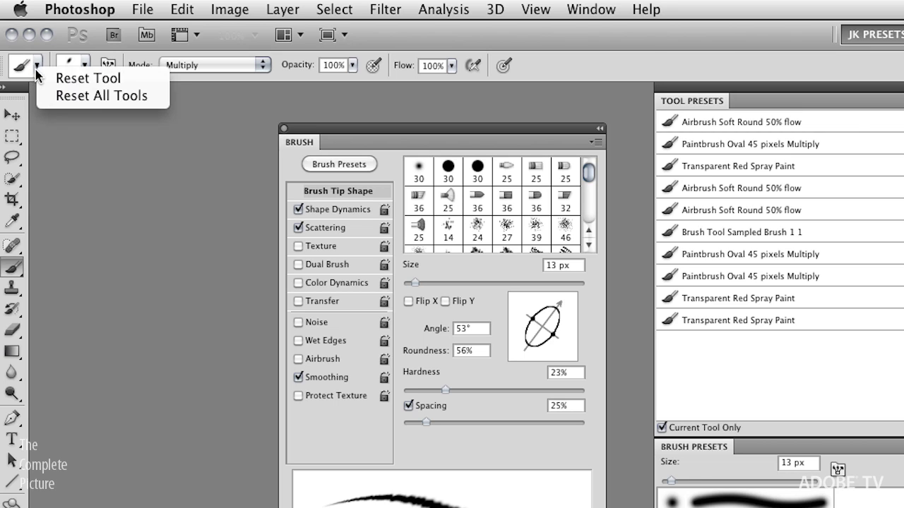
left_click(68, 99)
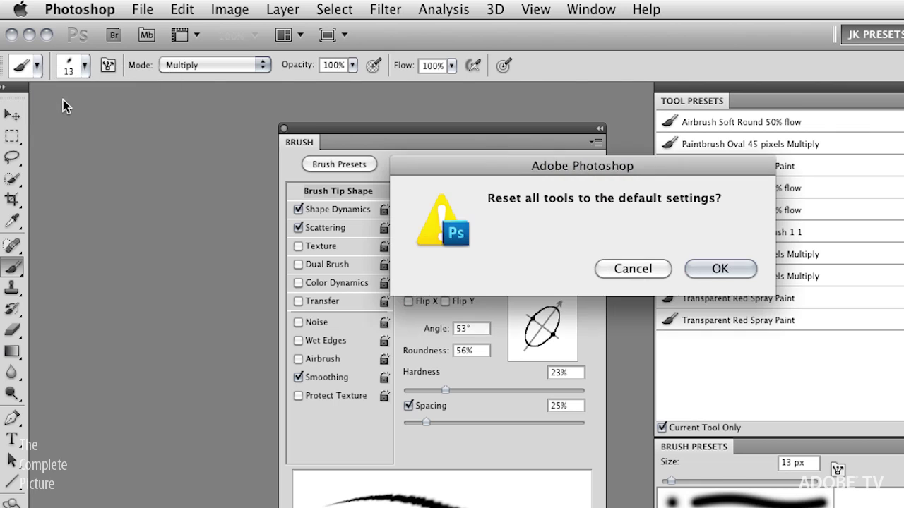
left_click(738, 274)
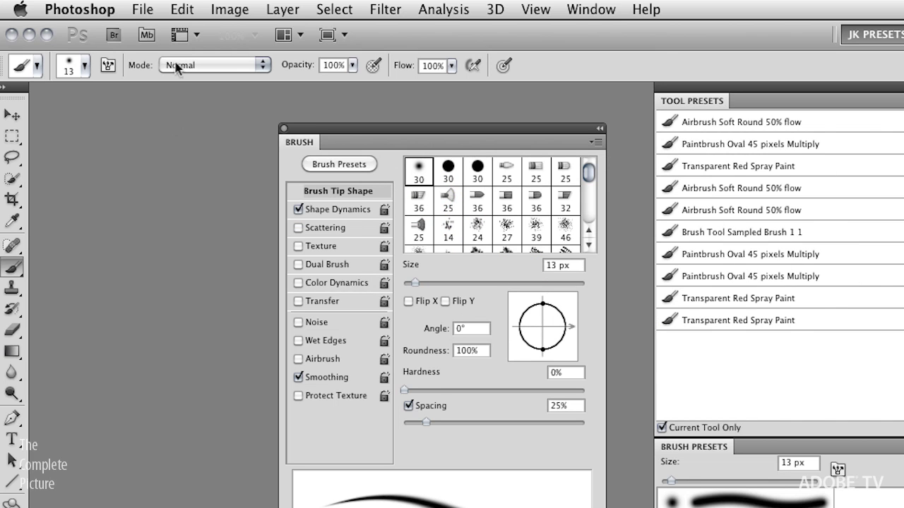
left_click(183, 9)
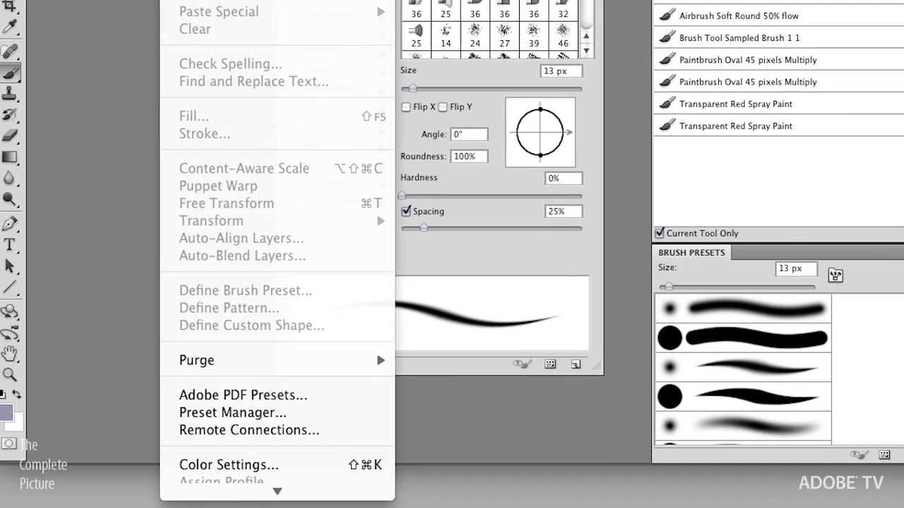
Open Edit > Keyboard Shortcuts and list the shortcuts for Tools.
mouse_move(317, 490)
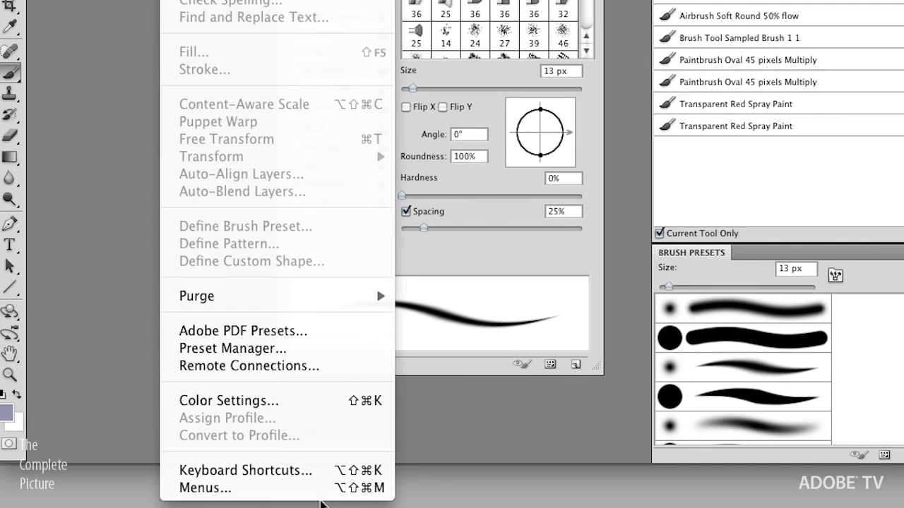
left_click(298, 473)
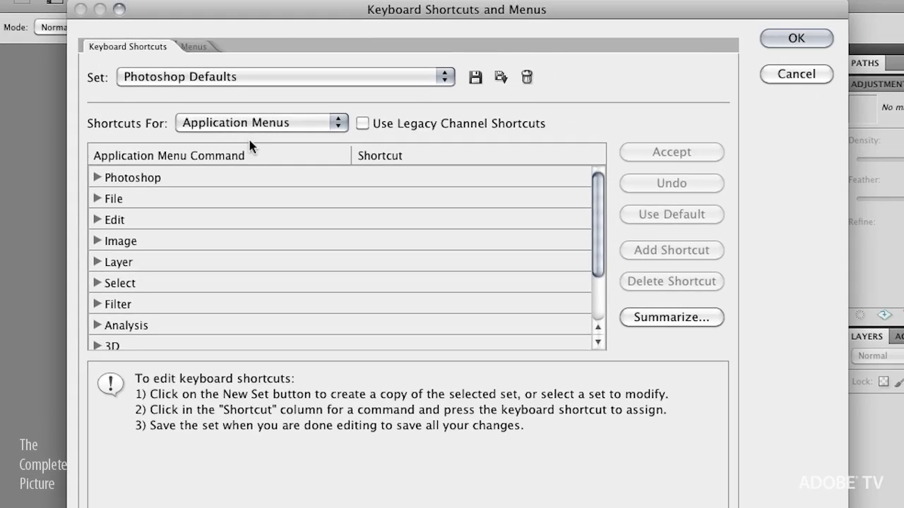
left_click(245, 121)
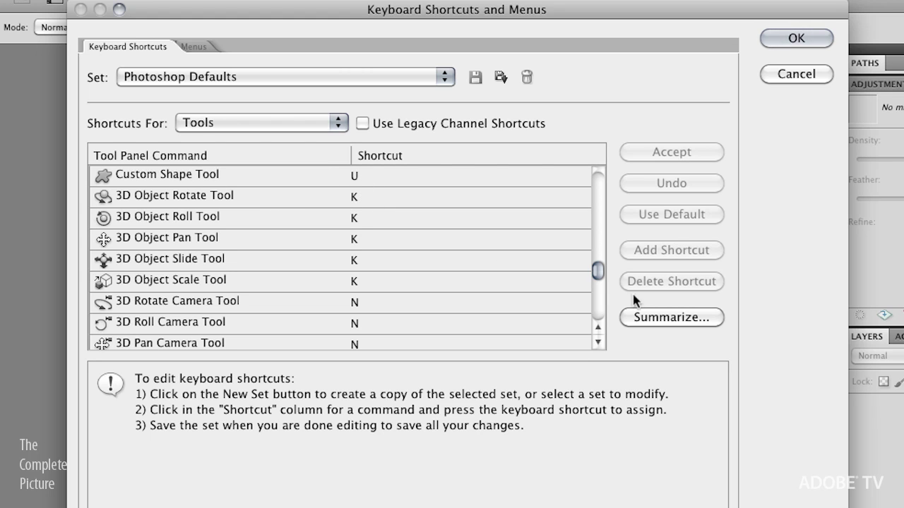
Assign K to the Mixer Brush Tool, accept the change, and close the dialog with OK.
left_click_drag(599, 272, 595, 213)
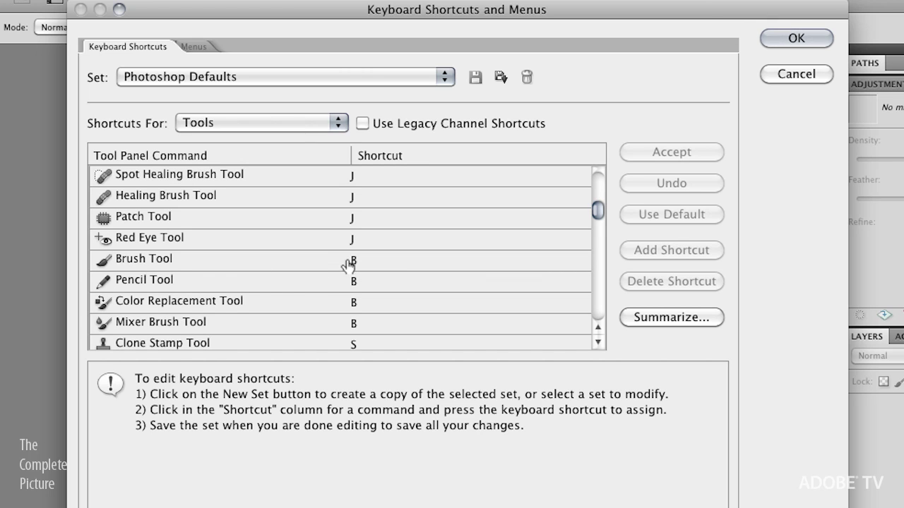
left_click(353, 326)
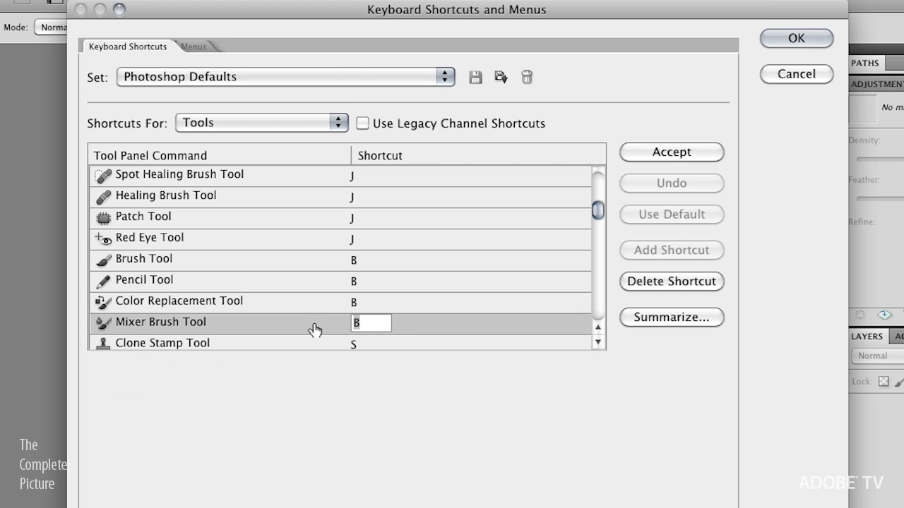
type("K")
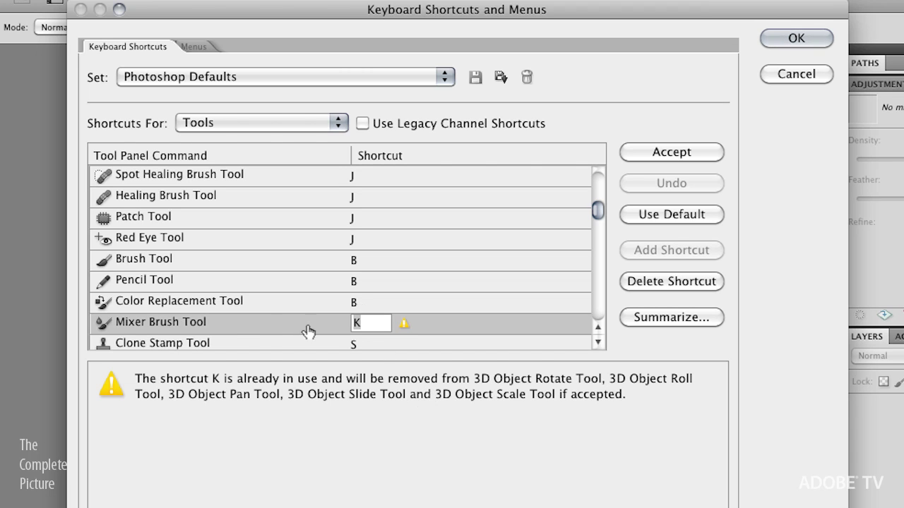
left_click(674, 152)
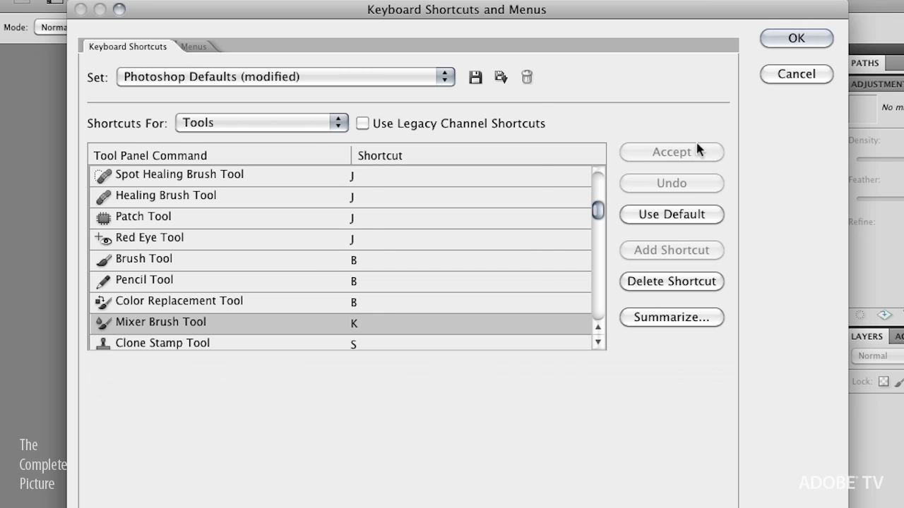
left_click(792, 38)
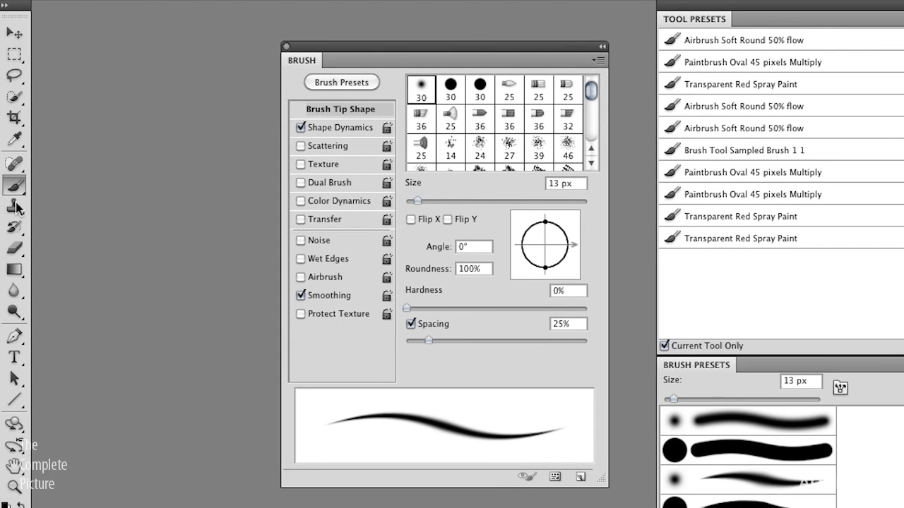
Select the Mixer Brush with K, check the brush flyout, and reopen Keyboard Shortcuts.
key("k")
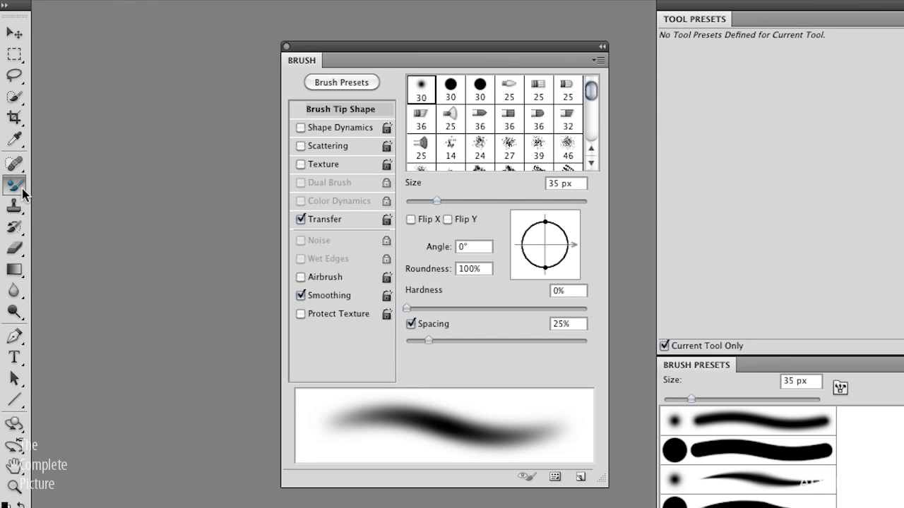
left_click(22, 189)
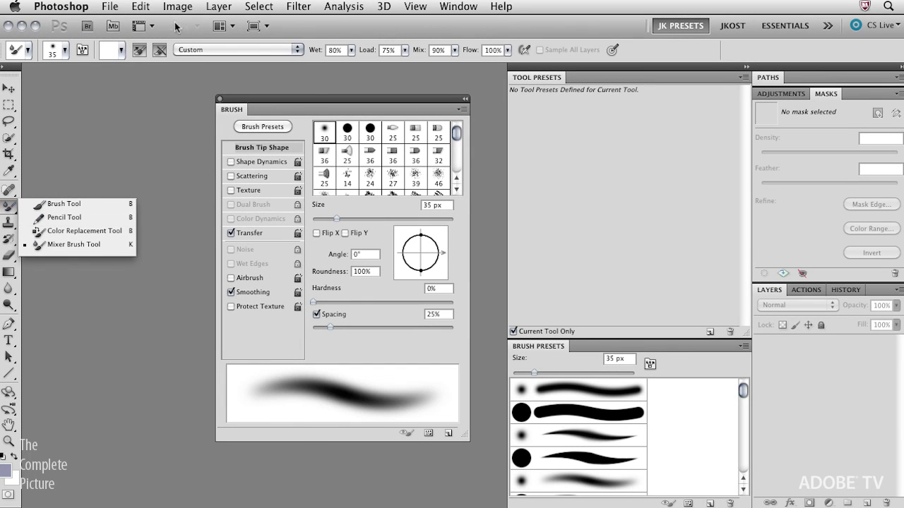
left_click(140, 7)
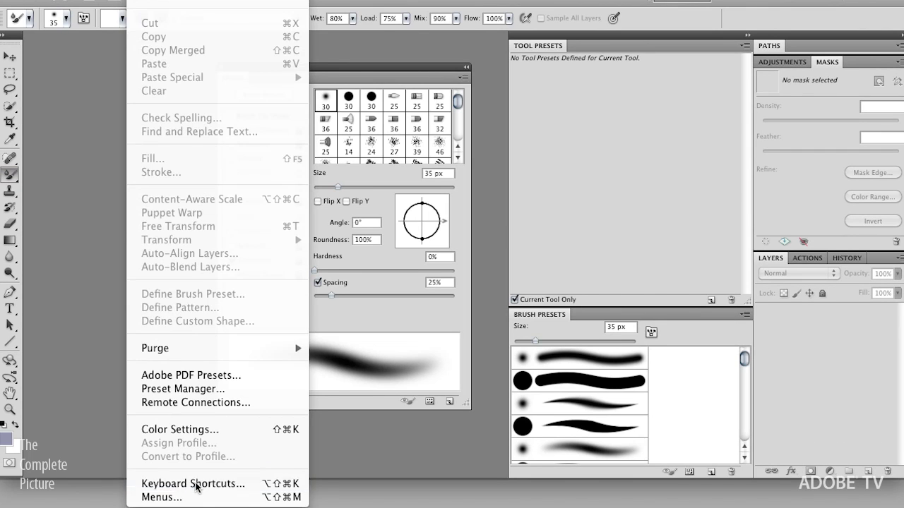
left_click(199, 483)
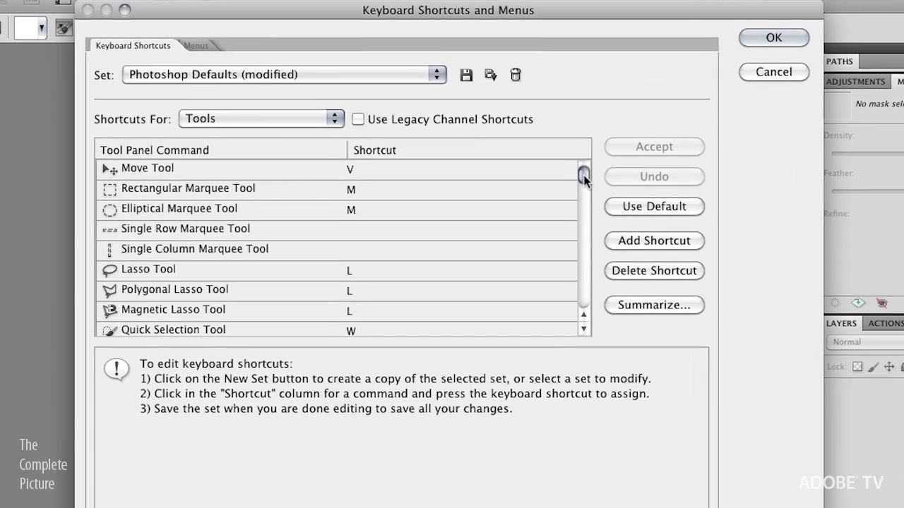
Scroll to the brush tools and remove the Pencil Tool's B shortcut.
left_click_drag(584, 180, 569, 222)
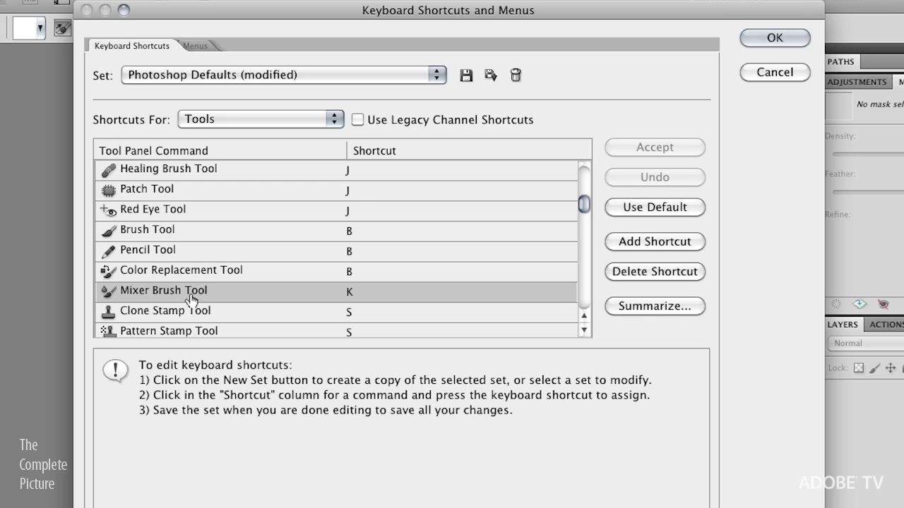
left_click(349, 253)
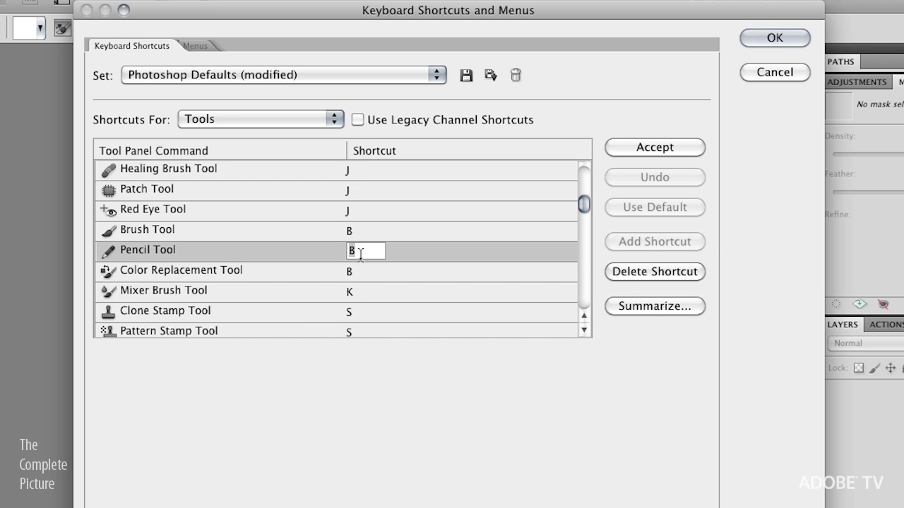
left_click(353, 273)
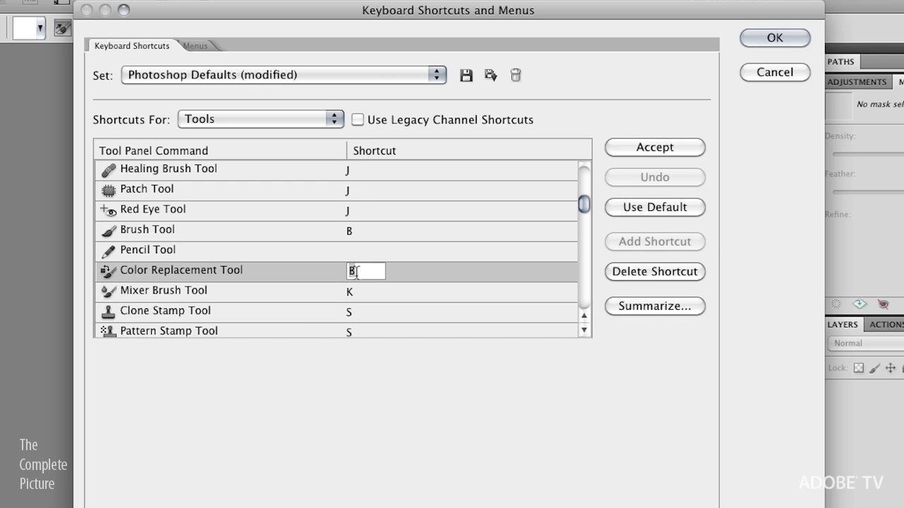